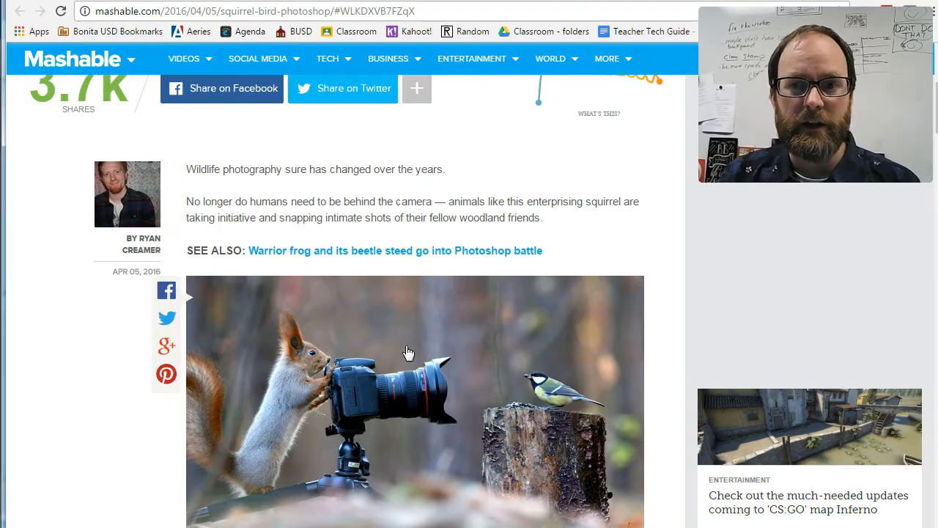
Examine the original squirrel and bird photo and the edited versions further down the Mashable Photoshop battle article
scroll(462, 357, down, 3)
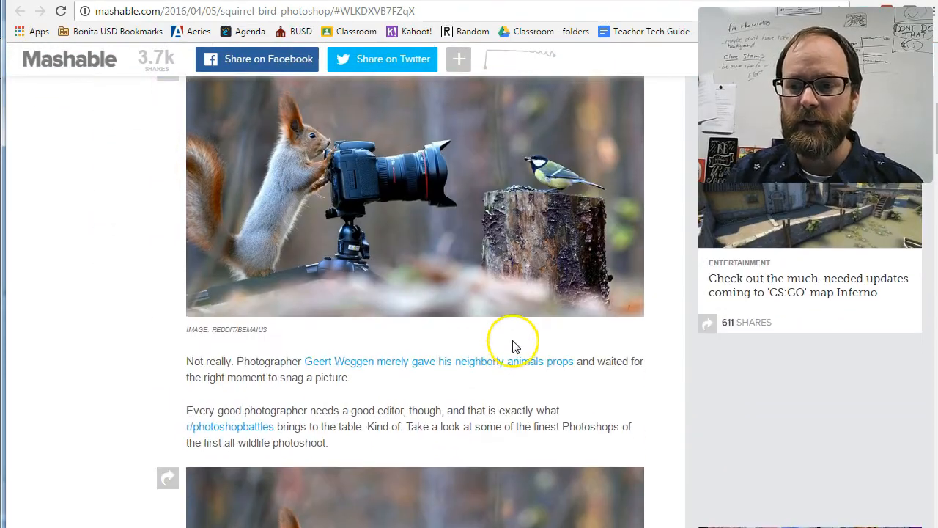
scroll(184, 272, up, 2)
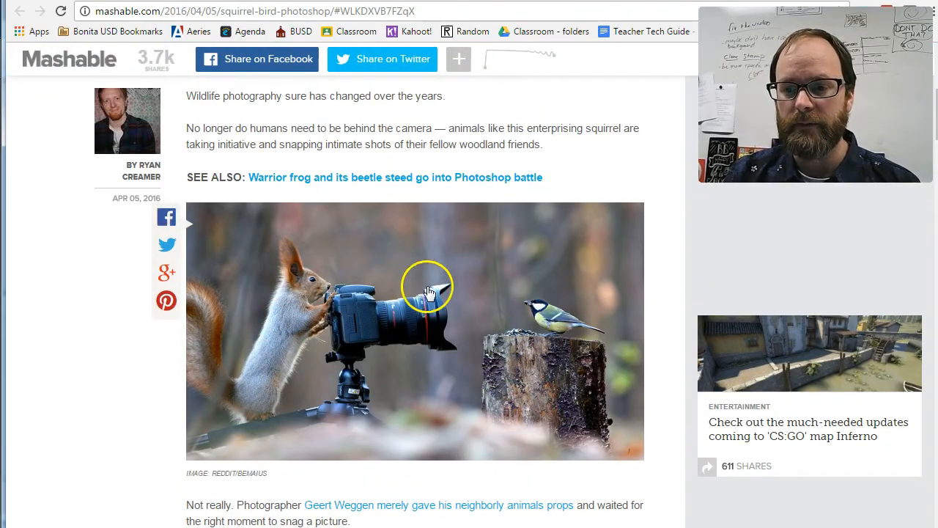
scroll(429, 291, down, 6)
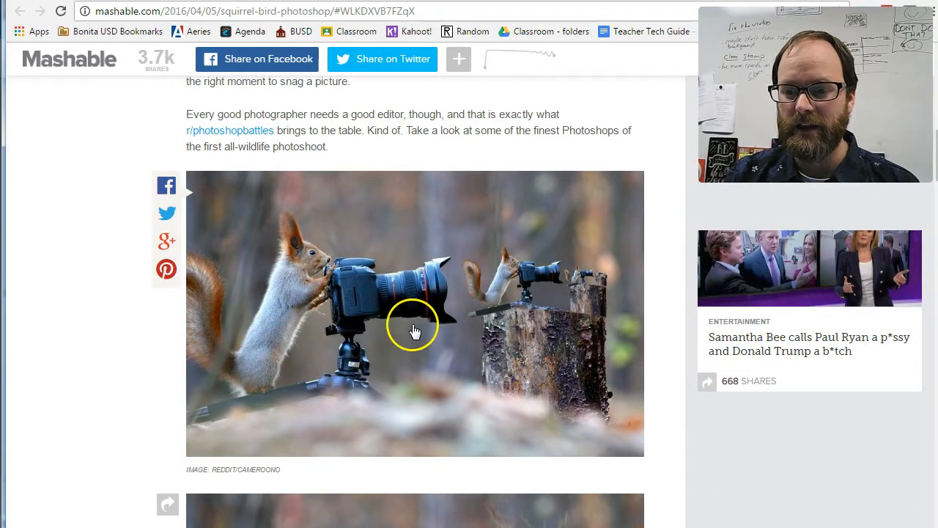
scroll(414, 332, down, 5)
scroll(465, 311, down, 4)
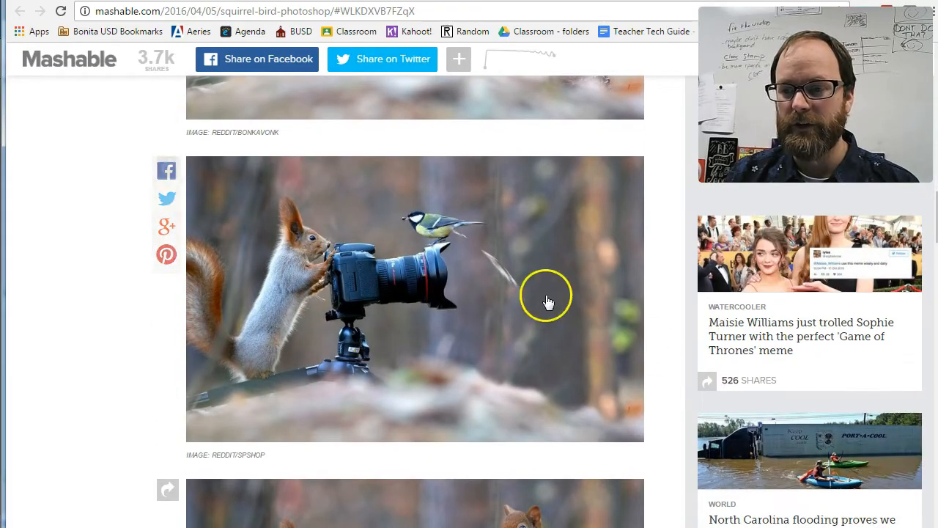
scroll(496, 349, down, 4)
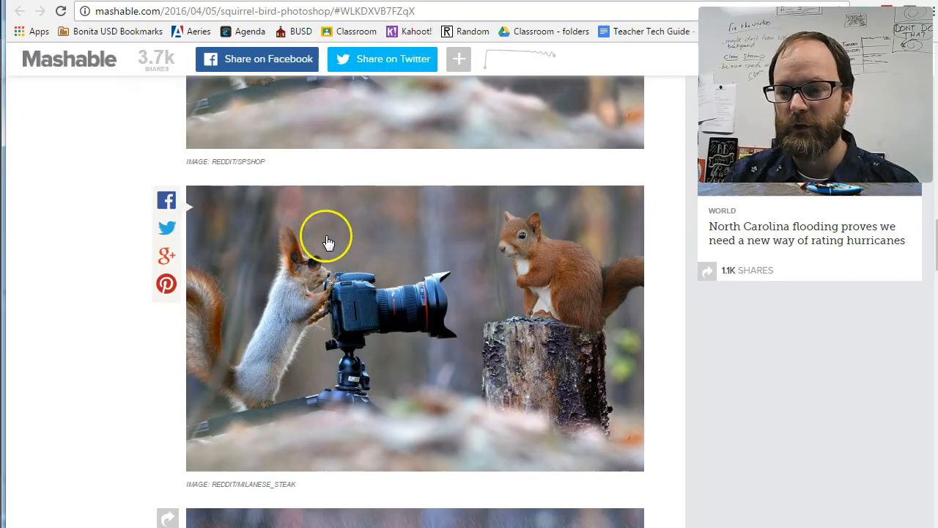
scroll(428, 264, down, 4)
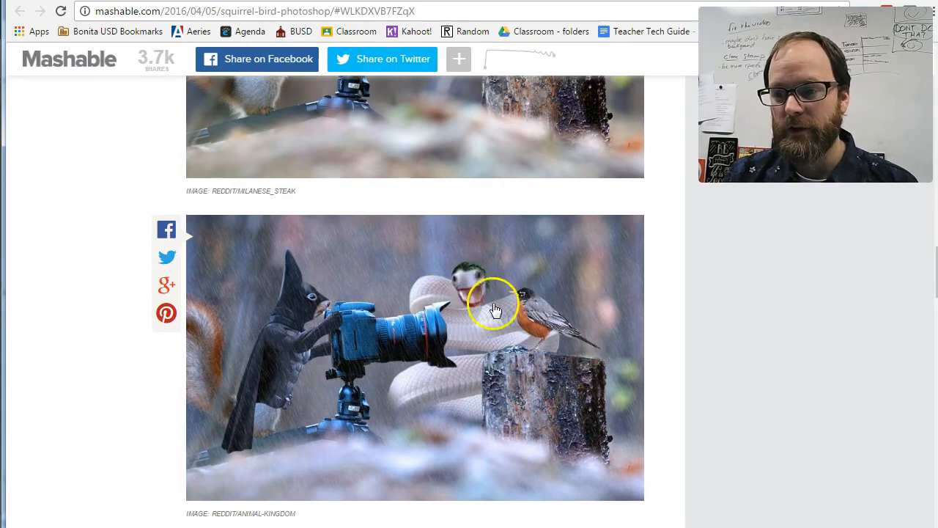
scroll(514, 327, down, 5)
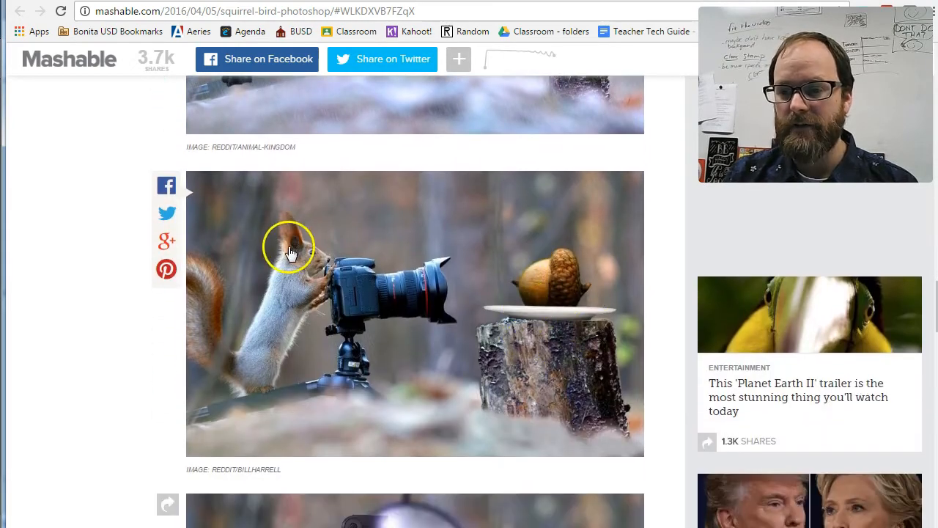
scroll(461, 360, down, 4)
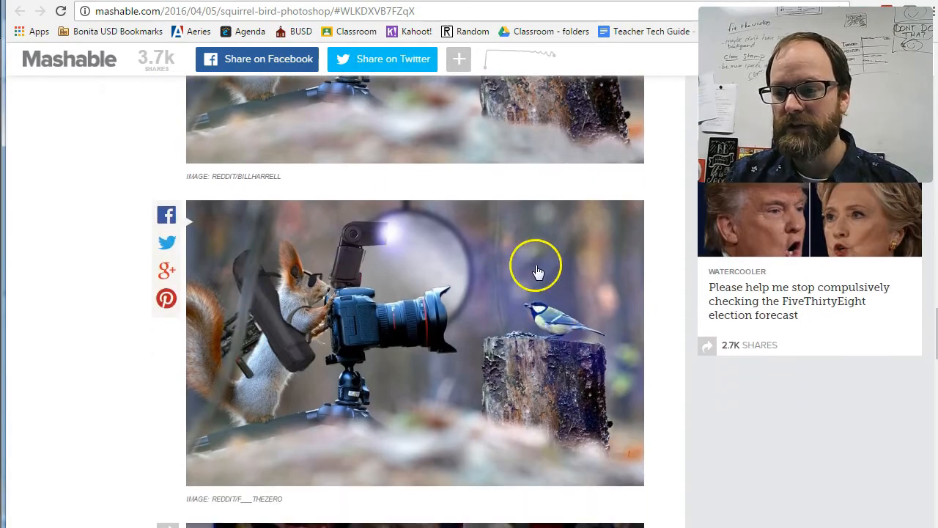
scroll(452, 325, down, 5)
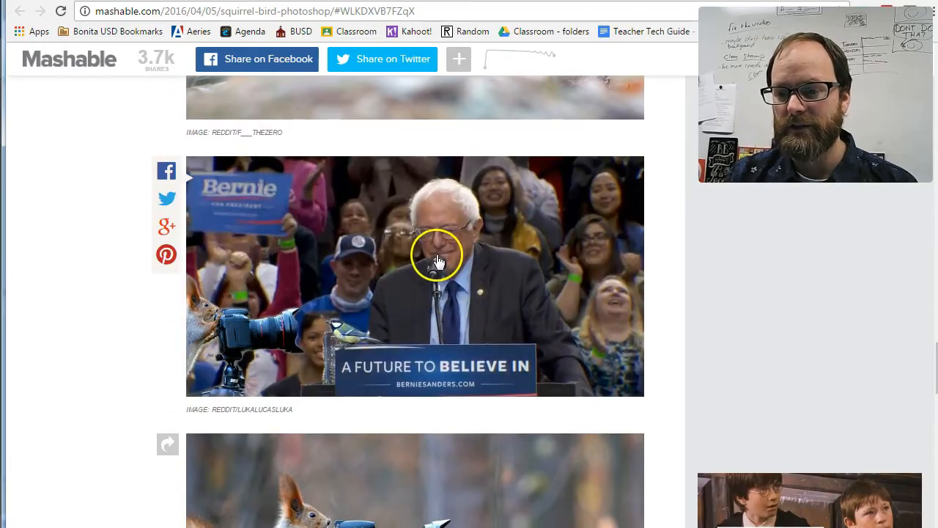
scroll(473, 271, down, 4)
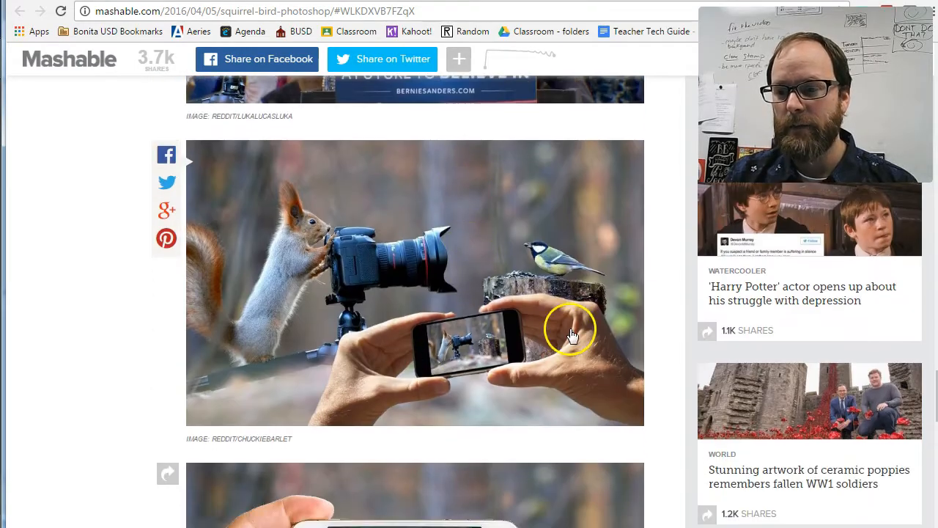
scroll(446, 292, down, 4)
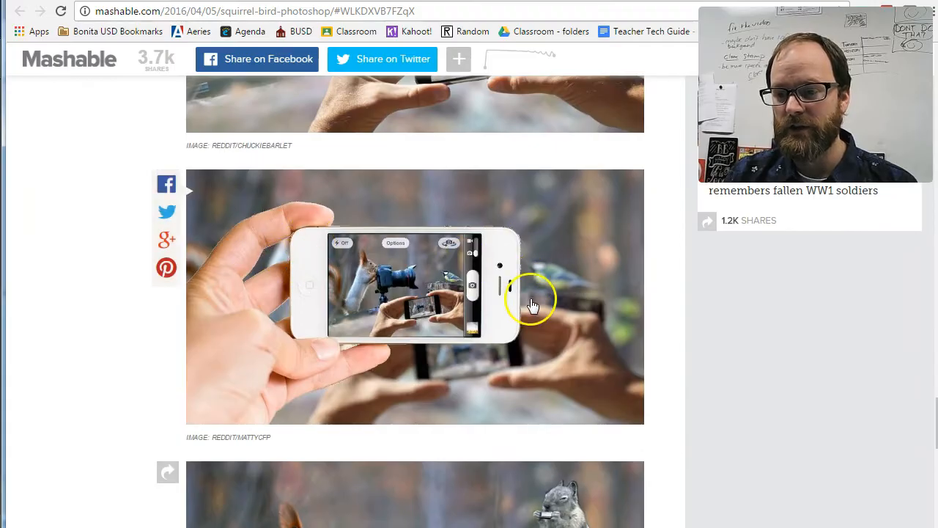
scroll(535, 293, down, 3)
Review the edited squirrel images back up to the article's original photo, introduction and headline
scroll(531, 303, up, 4)
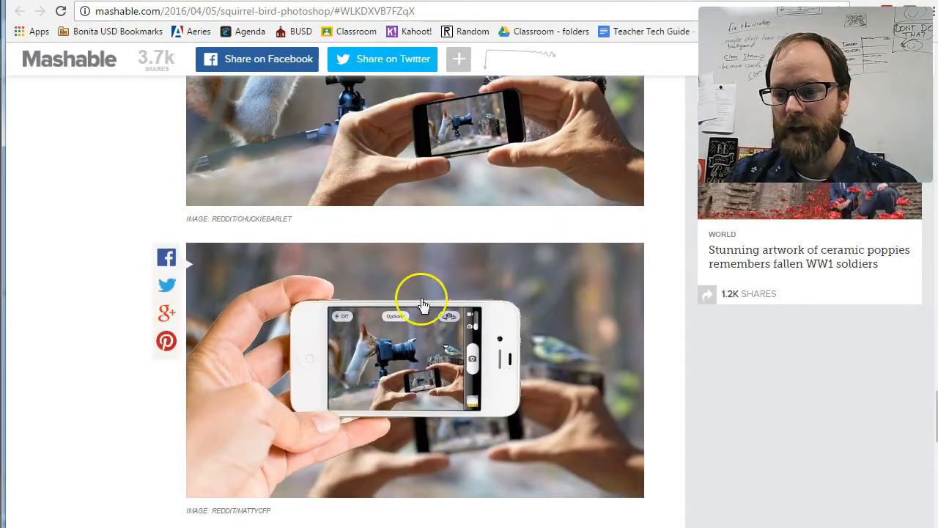
scroll(481, 345, up, 15)
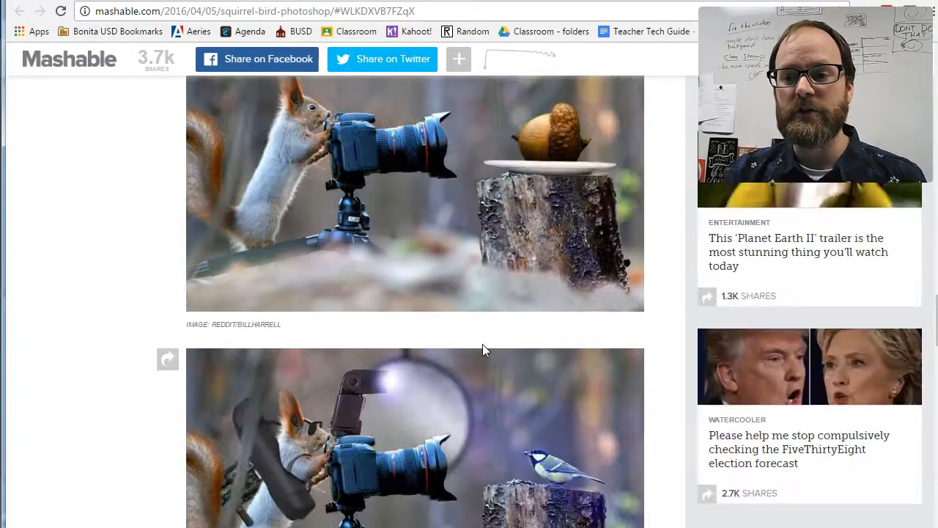
scroll(483, 344, up, 16)
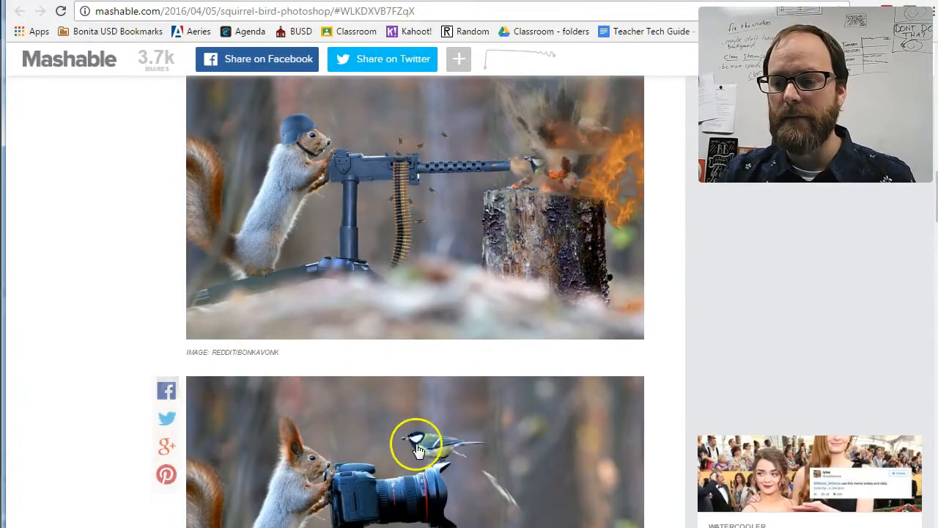
scroll(448, 438, down, 1)
scroll(478, 387, up, 7)
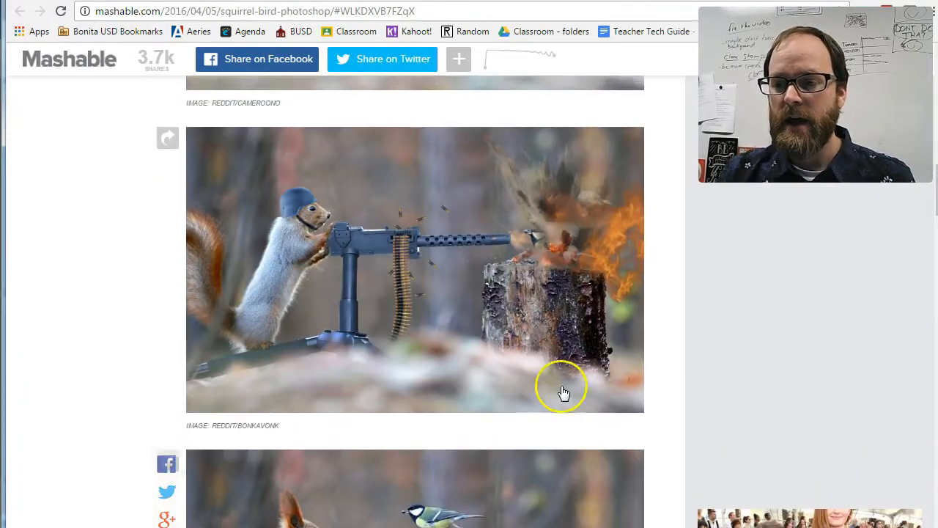
scroll(513, 308, up, 10)
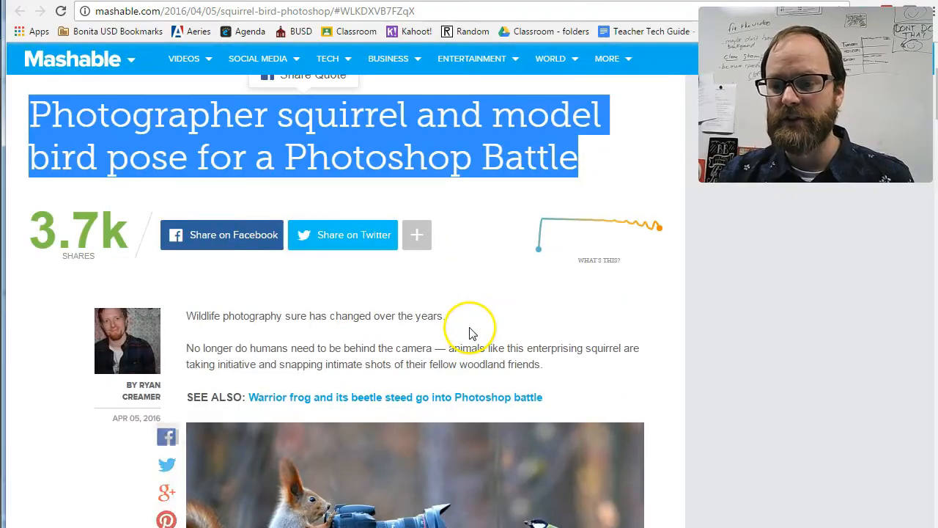
scroll(469, 331, down, 4)
scroll(471, 333, down, 1)
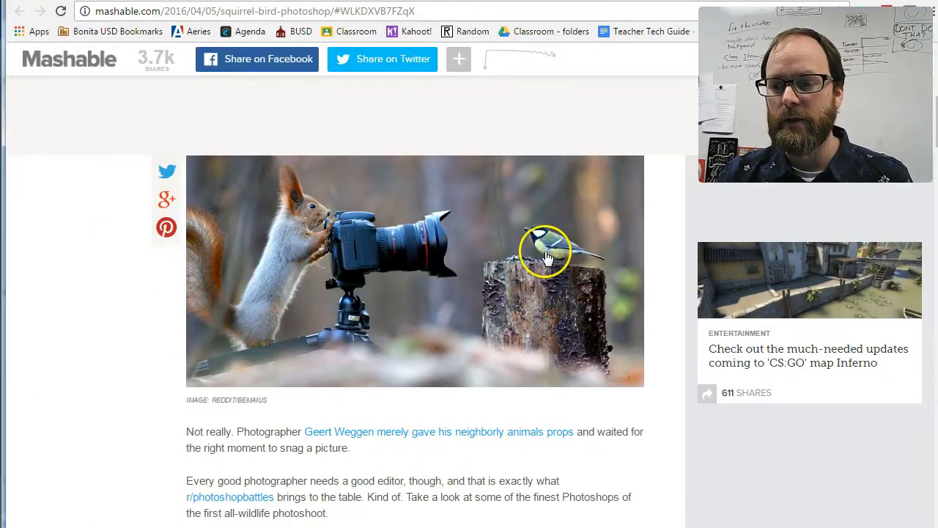
scroll(497, 275, down, 3)
scroll(497, 277, up, 1)
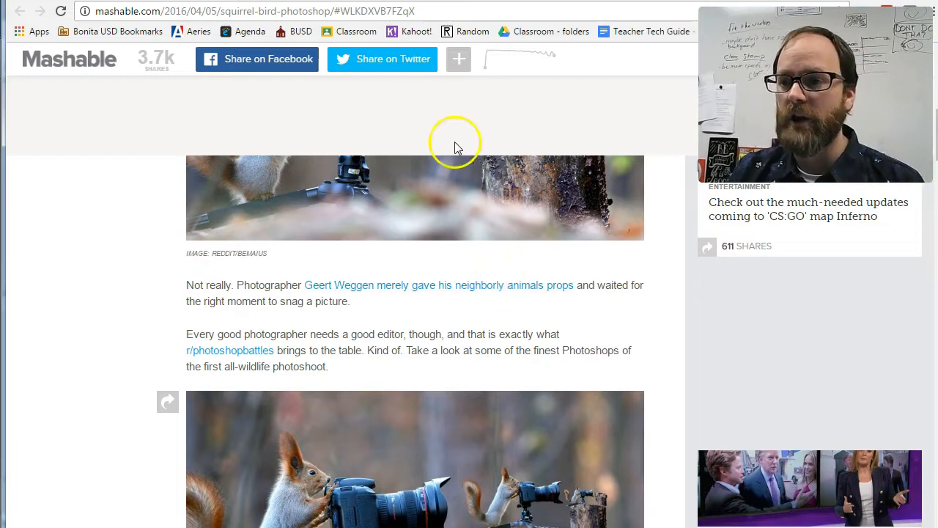
scroll(421, 337, up, 8)
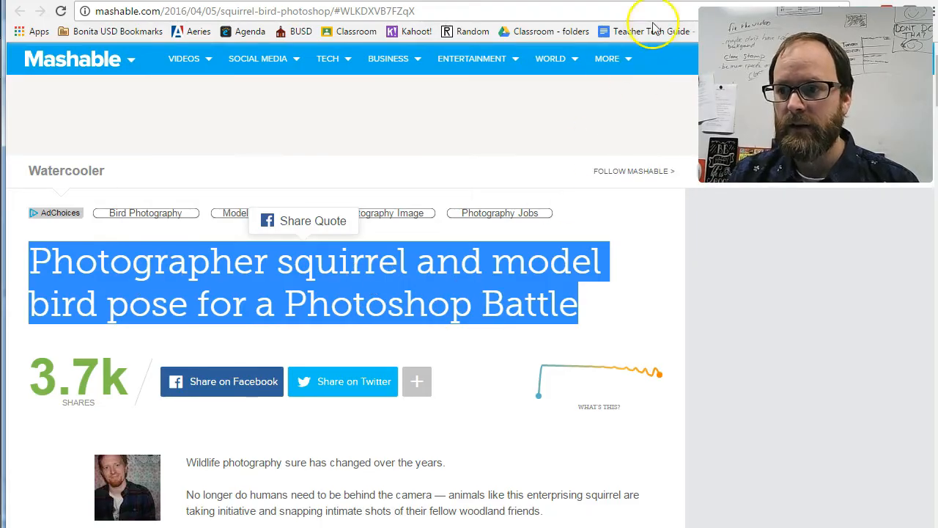
Close the Mashable article and copy the squirrel and bird photo from the class blog page
key(ctrl+w)
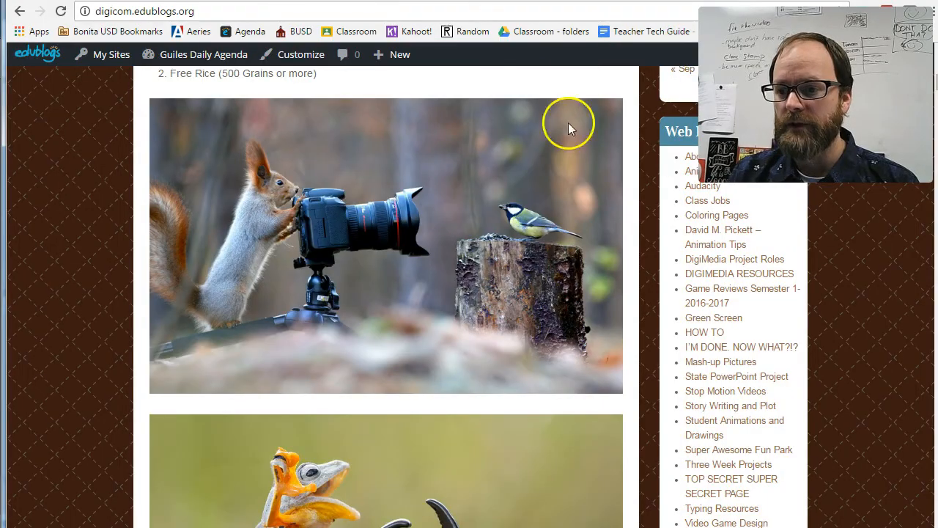
right_click(419, 229)
click(474, 269)
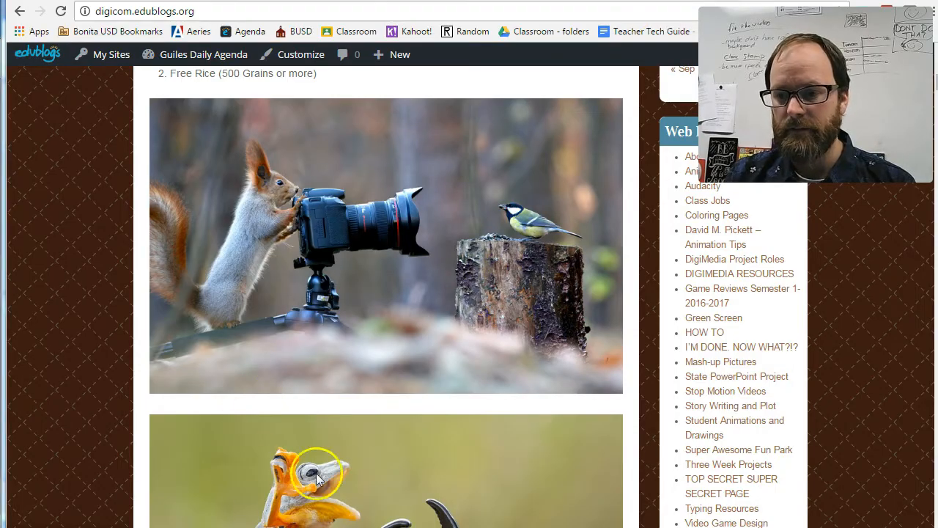
Switch to paint.net and paste the photo into the blank image with the canvas expanded to fit, leaving it deselected
key(alt+Tab)
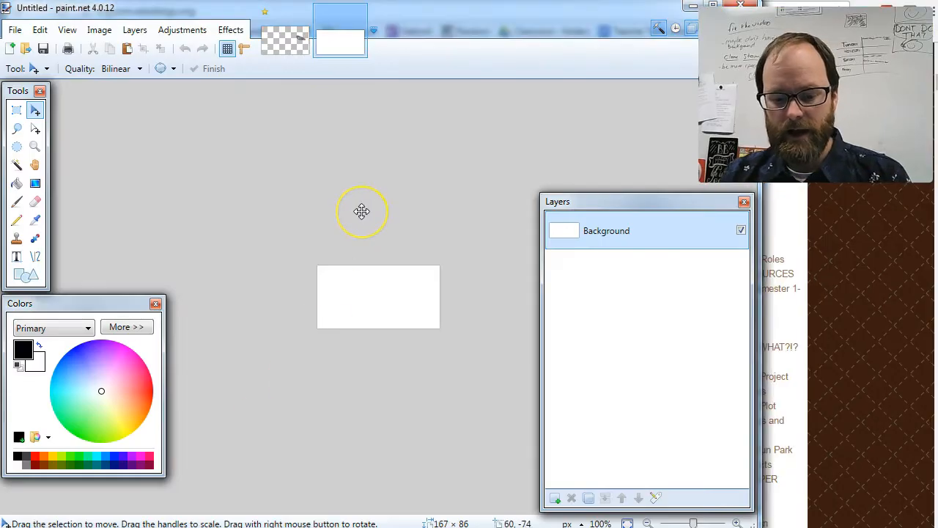
key(ctrl+v)
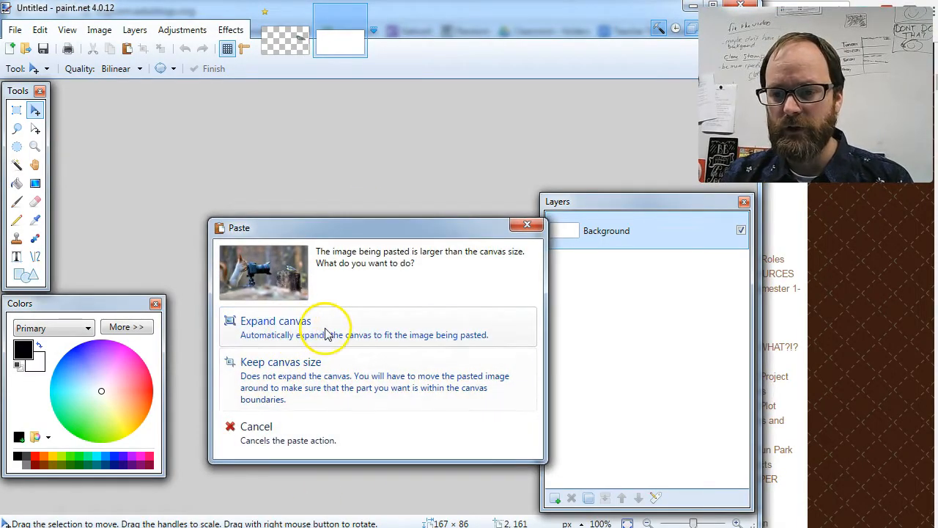
click(258, 337)
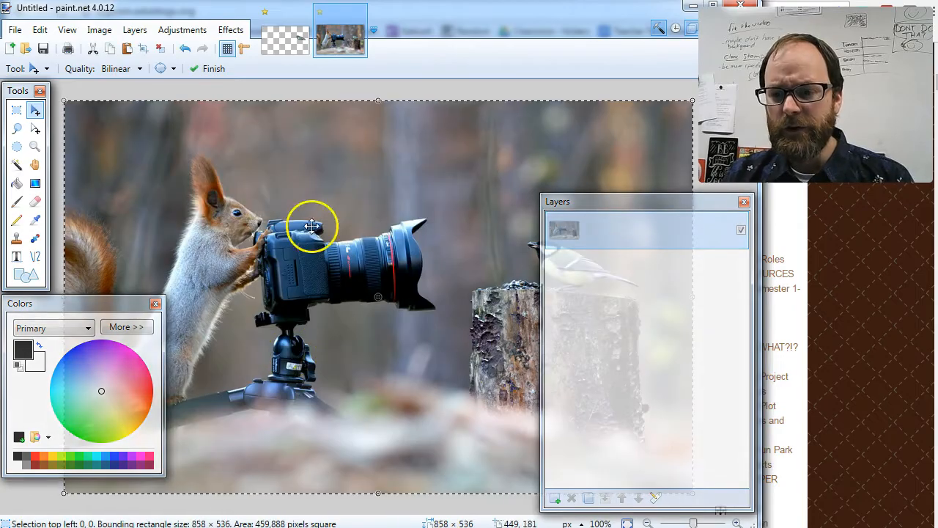
click(143, 56)
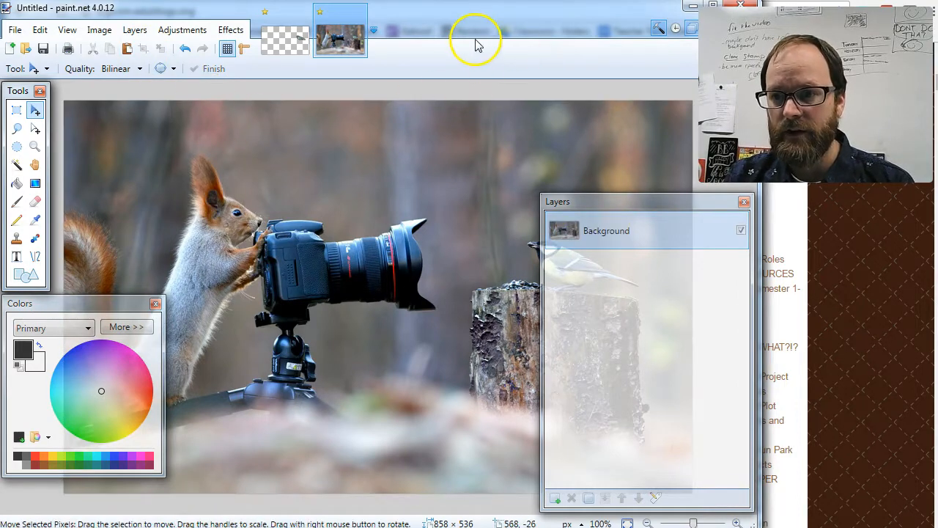
Move the Layers window clear of the bird and draw a lasso selection around the whole bird on the stump
drag(597, 203, 712, 215)
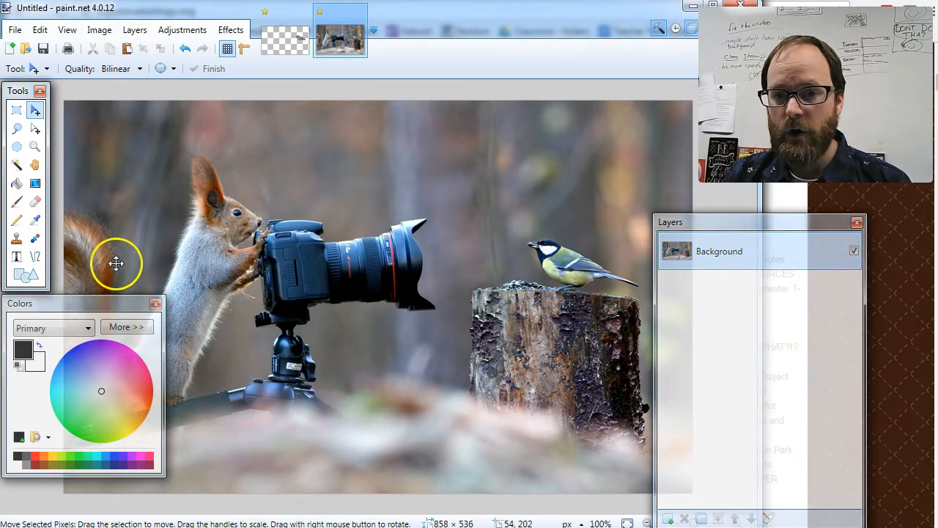
click(35, 148)
drag(449, 193, 660, 341)
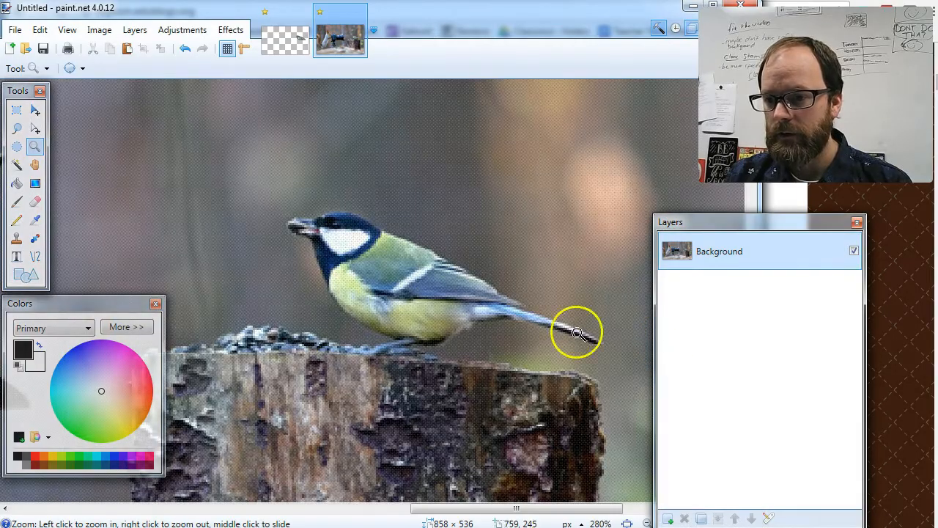
click(17, 130)
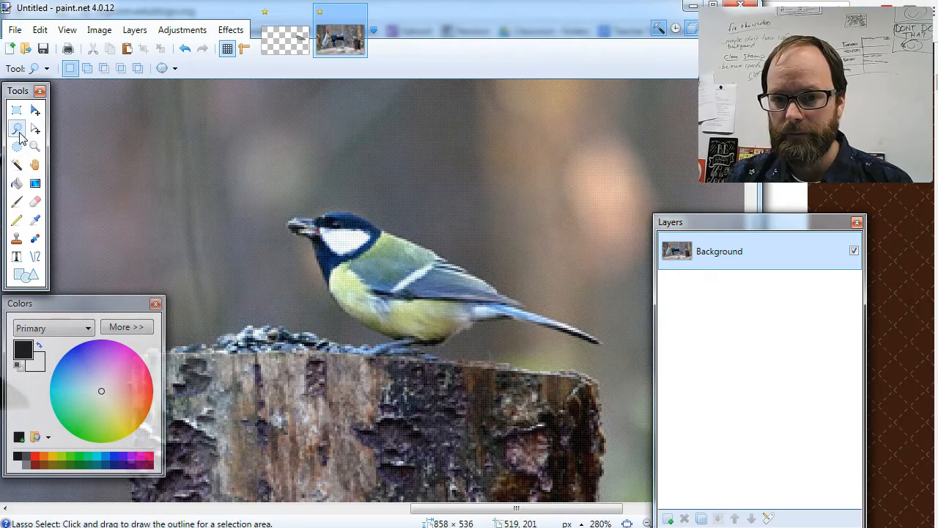
key(s)
key(s)
key(s)
key(s)
key(s)
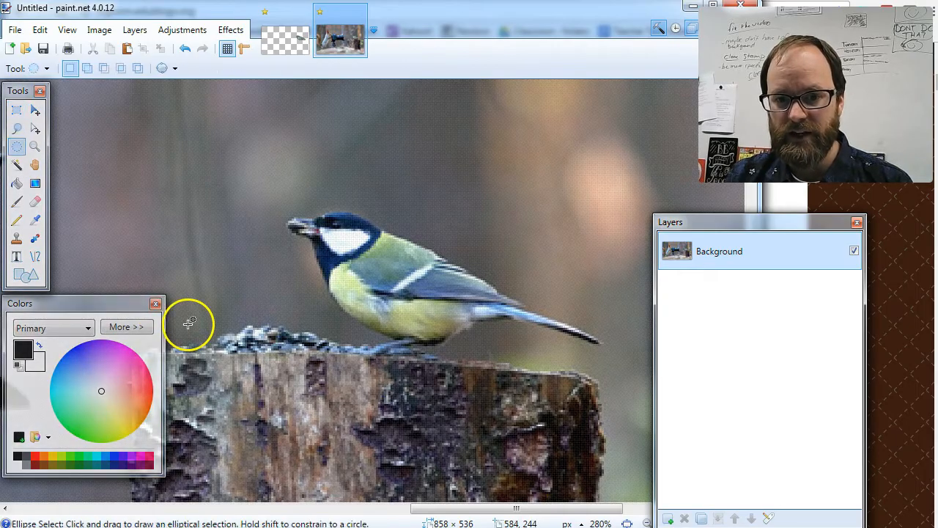
key(s)
key(s)
key(s)
key(s)
key(s)
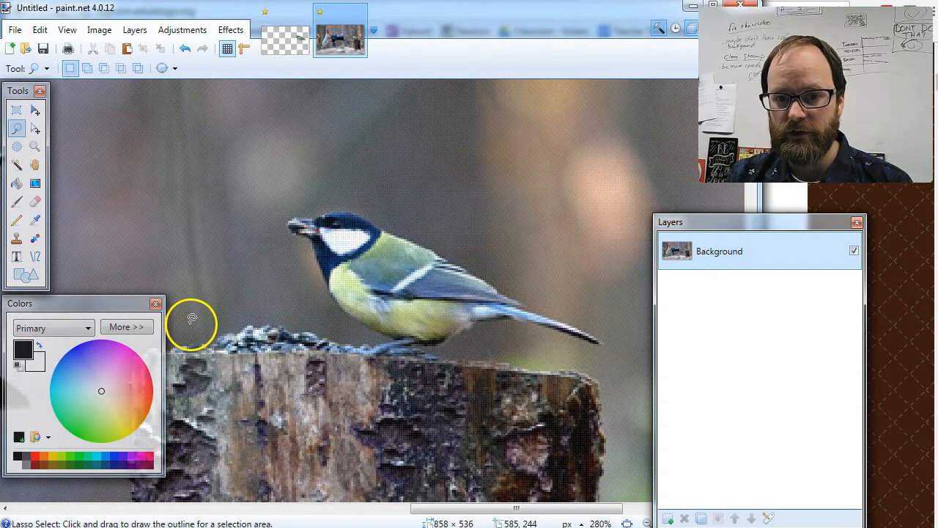
mouse_move(389, 331)
mouse_down()
mouse_move(328, 314)
mouse_move(292, 277)
mouse_move(275, 232)
mouse_move(292, 203)
mouse_move(348, 199)
mouse_move(381, 211)
mouse_move(602, 319)
mouse_move(622, 355)
mouse_move(573, 366)
mouse_move(495, 352)
mouse_move(379, 356)
mouse_move(366, 343)
mouse_up()
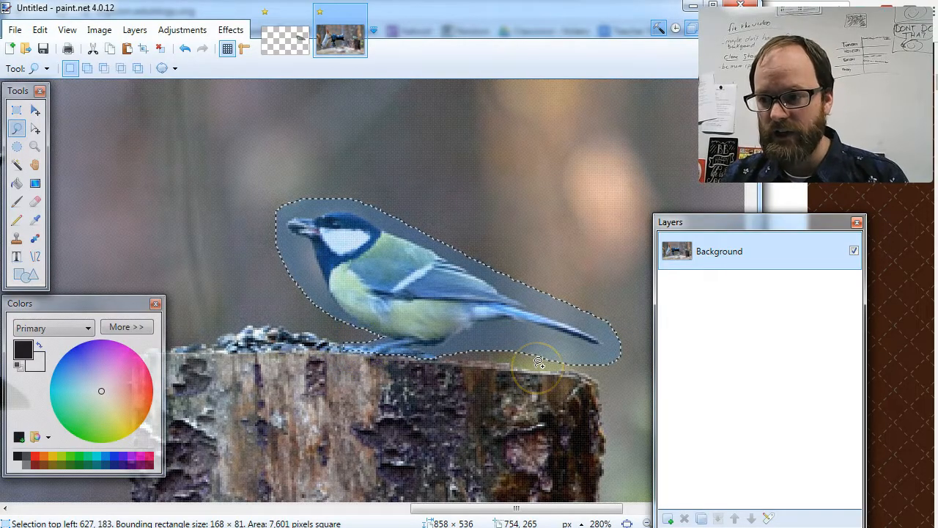
Cut the selected bird out of the background and paste it onto a new layer
key(Delete)
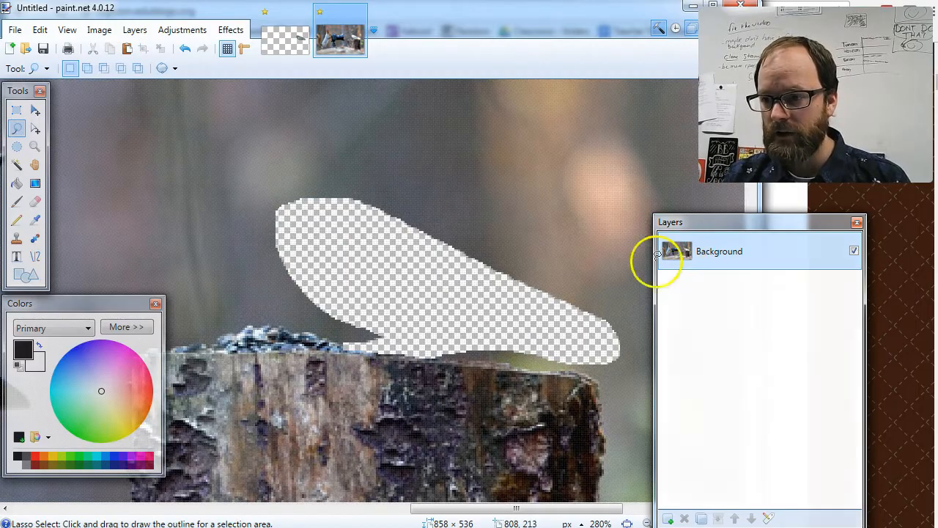
click(670, 519)
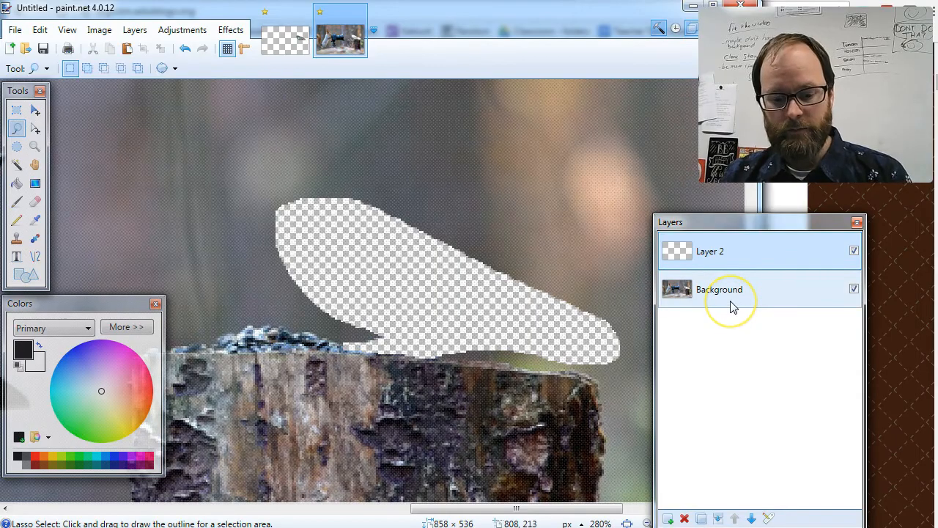
key(ctrl+v)
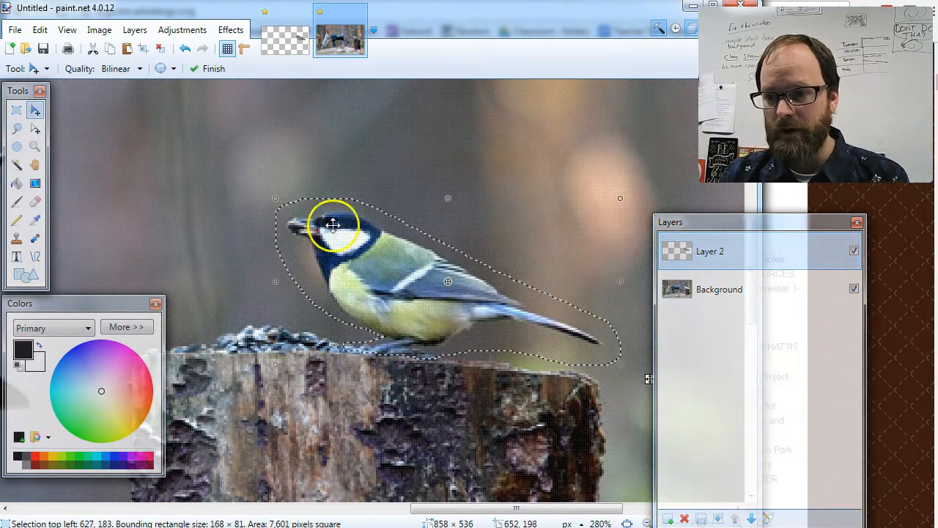
click(646, 523)
click(646, 522)
click(645, 523)
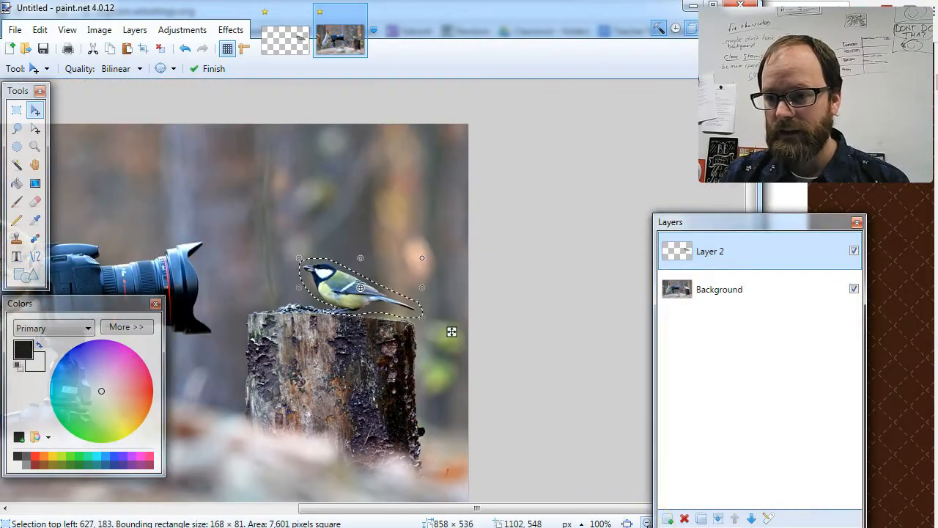
Hide the Background layer so the cut-out bird can be inspected closely on its own
click(854, 288)
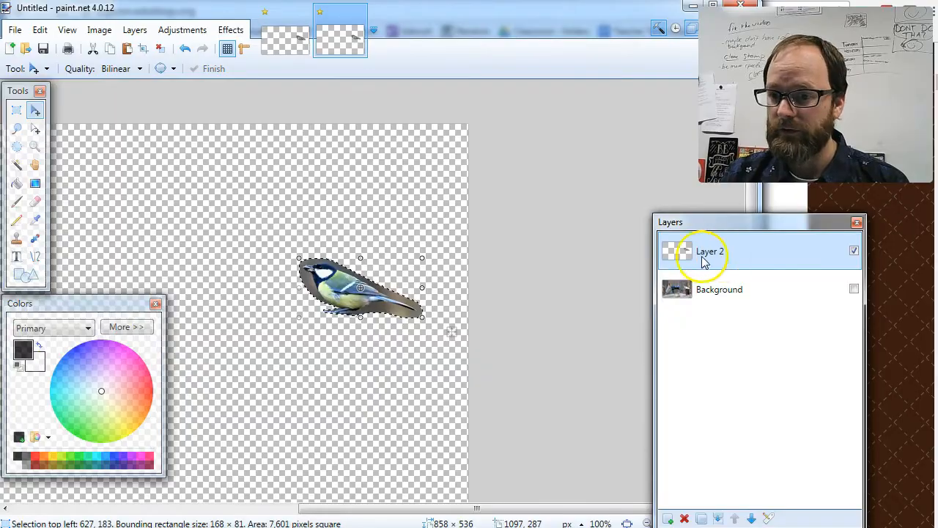
scroll(381, 378, up, 3)
scroll(383, 387, down, 3)
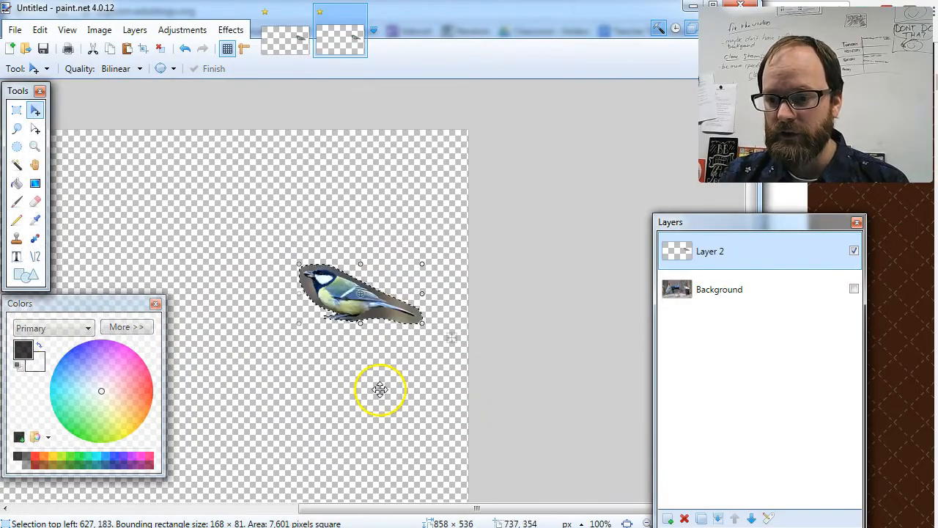
click(34, 146)
drag(449, 396, 449, 397)
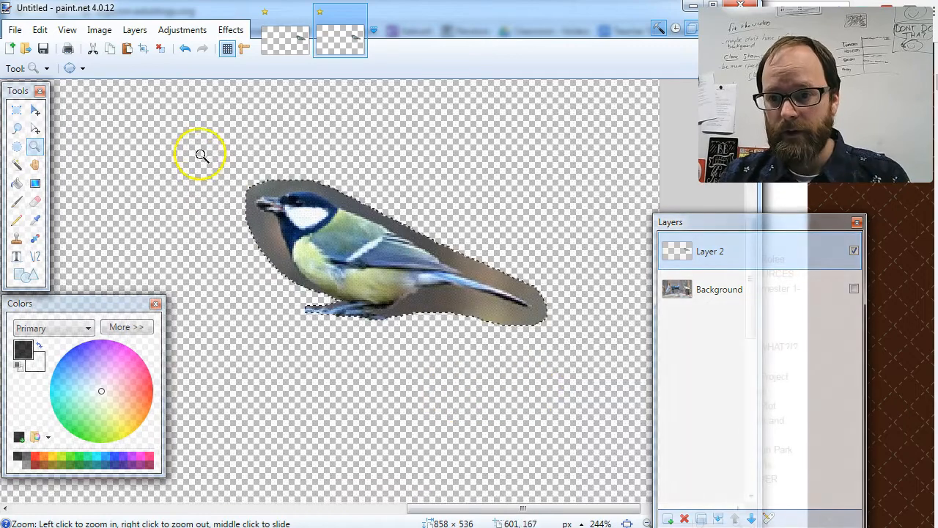
click(503, 336)
Clear the selection and erase the leftover background around the bird's body with a 30-wide eraser at 70% hardness
click(34, 200)
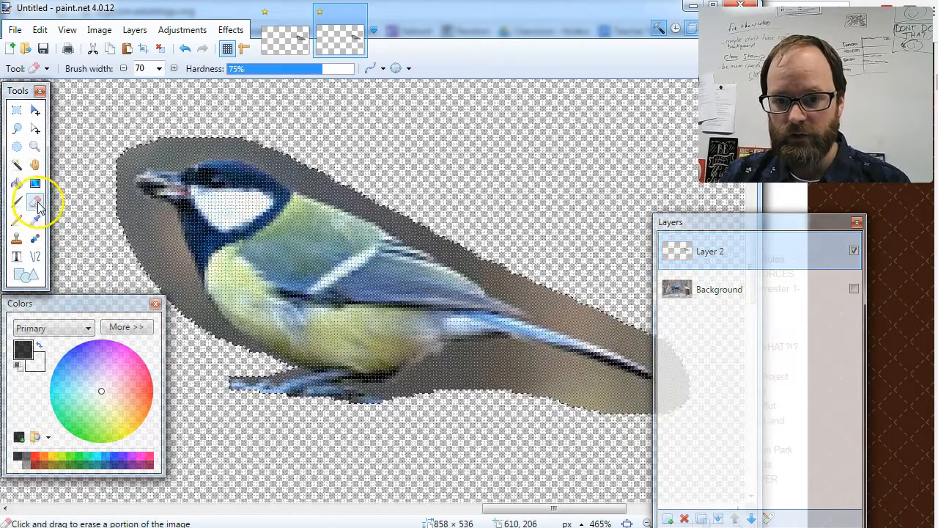
click(308, 70)
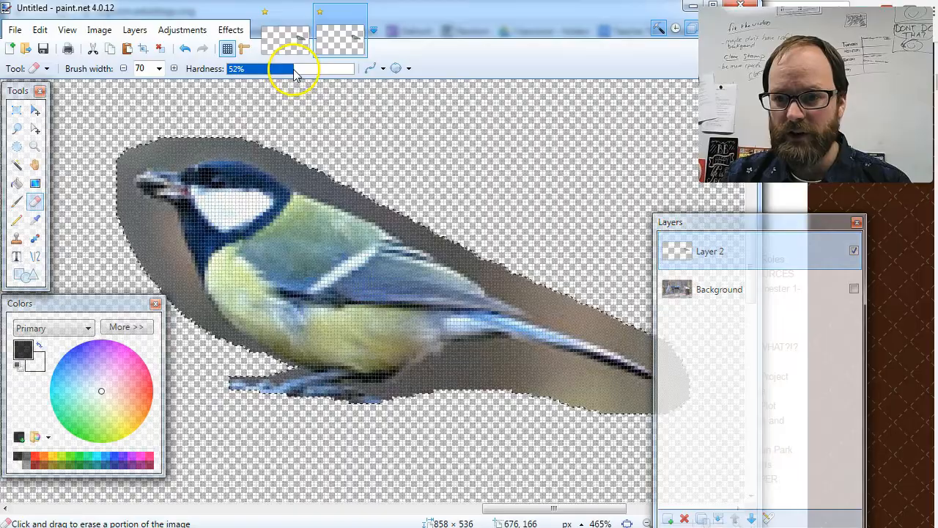
click(124, 68)
click(124, 70)
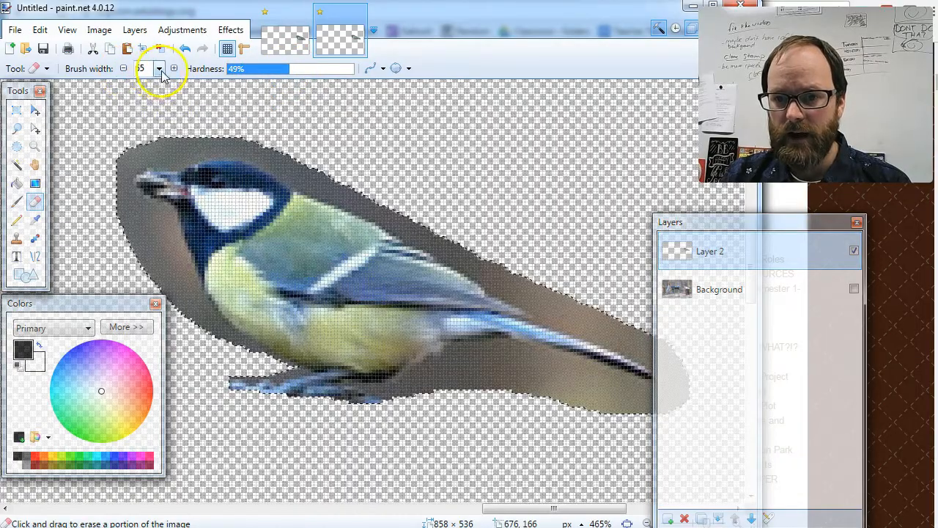
click(159, 70)
click(175, 158)
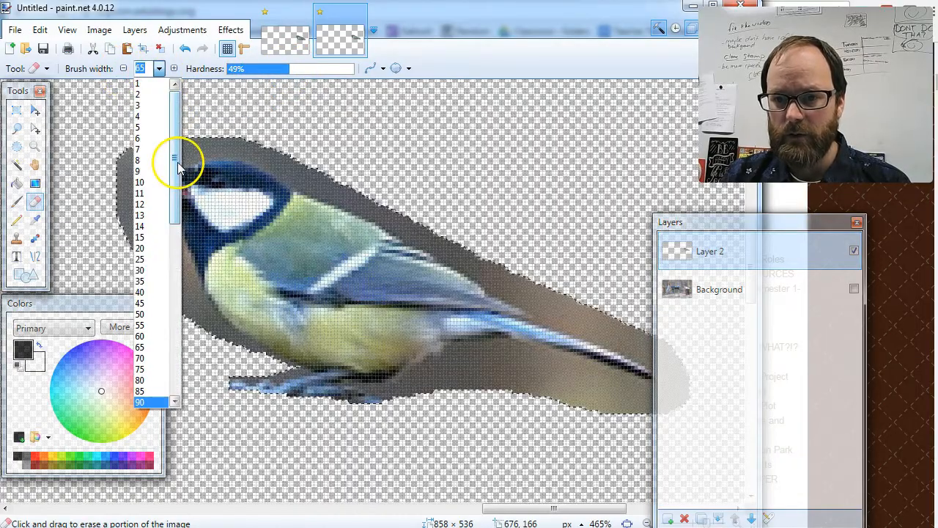
click(140, 271)
mouse_move(415, 181)
mouse_down()
mouse_move(507, 228)
mouse_move(394, 176)
mouse_move(500, 226)
mouse_move(566, 270)
mouse_move(430, 173)
mouse_move(334, 143)
mouse_up()
key(ctrl+d)
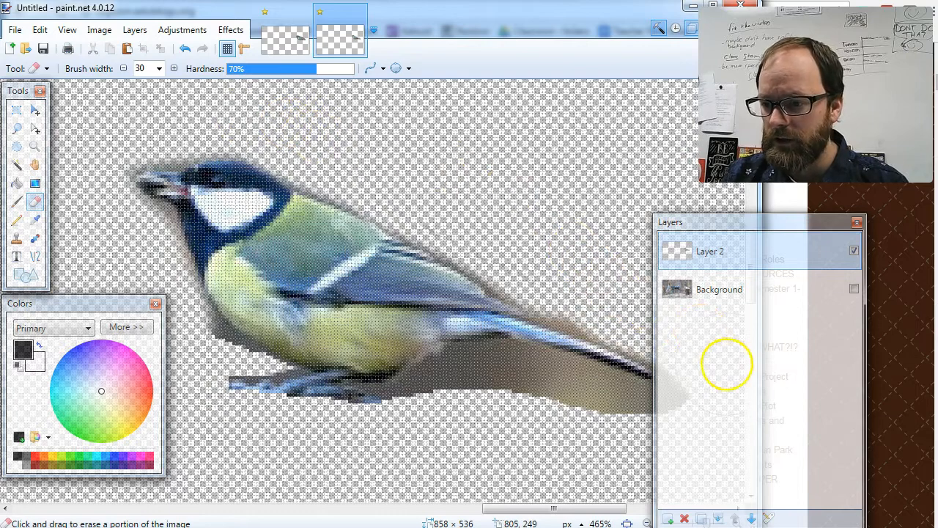
mouse_move(582, 440)
mouse_down()
mouse_move(526, 411)
mouse_move(656, 432)
mouse_move(679, 423)
mouse_move(648, 440)
mouse_move(503, 398)
mouse_move(469, 396)
mouse_move(447, 412)
mouse_up()
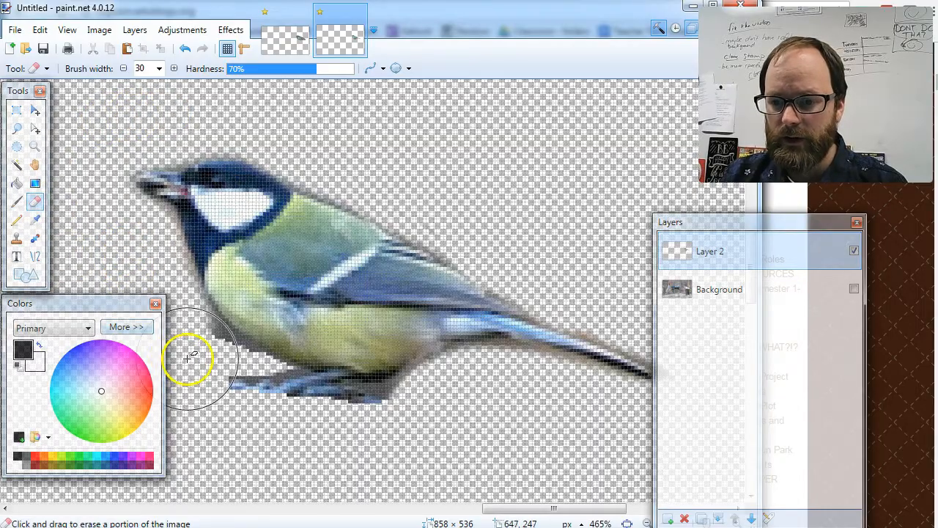
Erase the remaining stump and background pixels around the bird's belly and feet using eraser widths of 10 and 4
click(158, 68)
scroll(178, 109, up, 7)
click(147, 160)
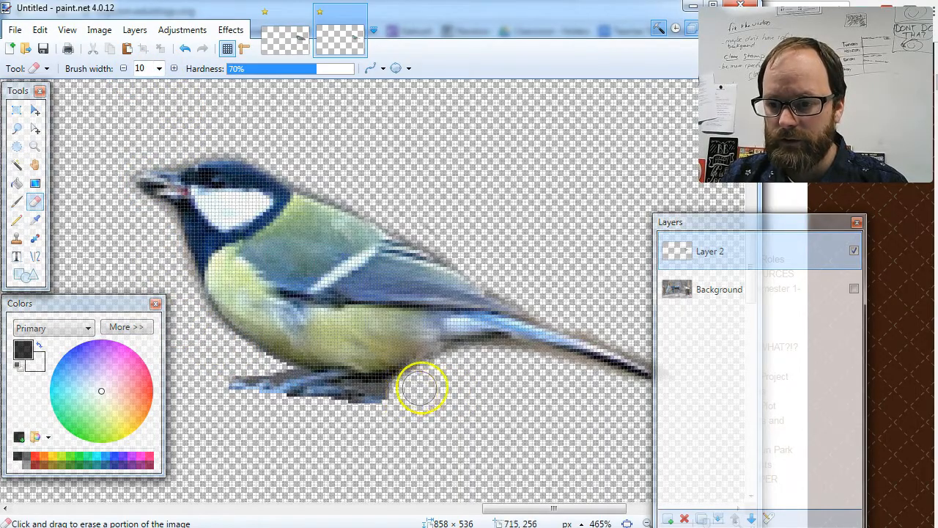
click(158, 69)
scroll(172, 125, up, 3)
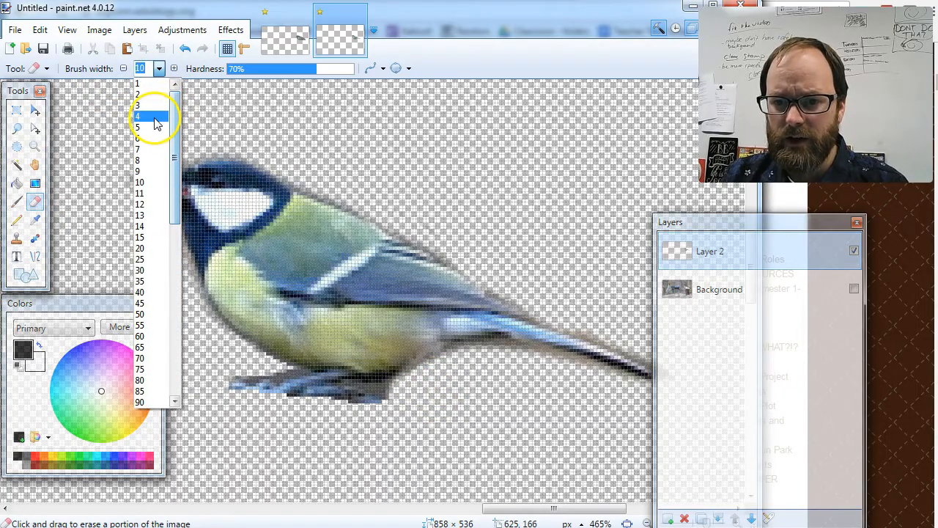
click(150, 116)
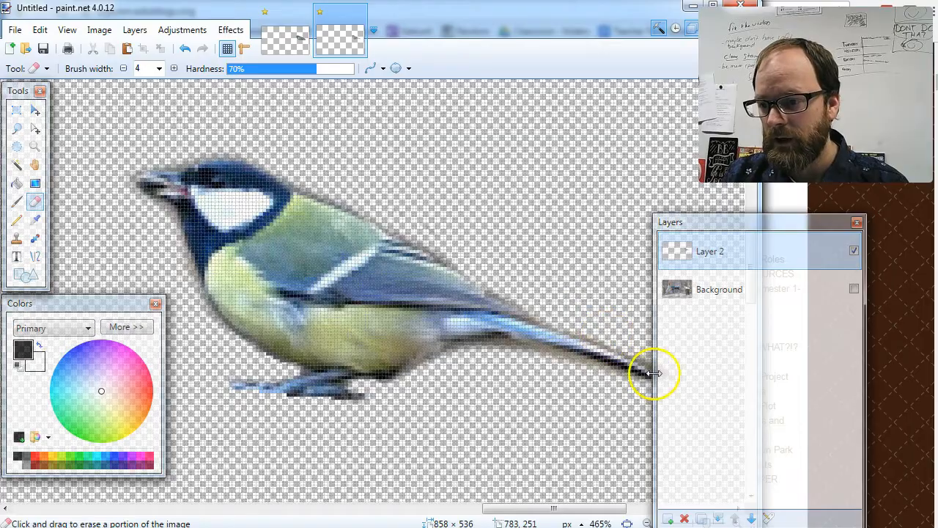
Rename Layer 2 to "bird"
double_click(713, 259)
text(bi)
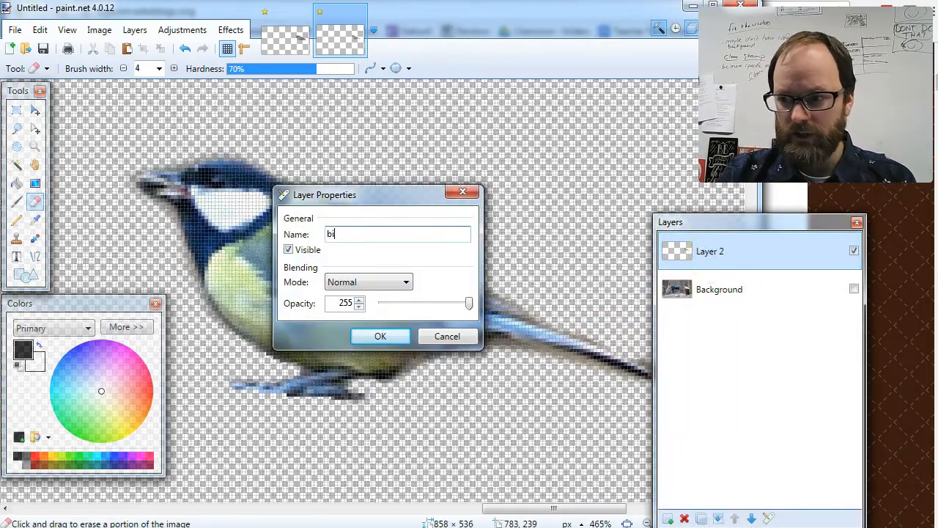
text(rd)
key(Return)
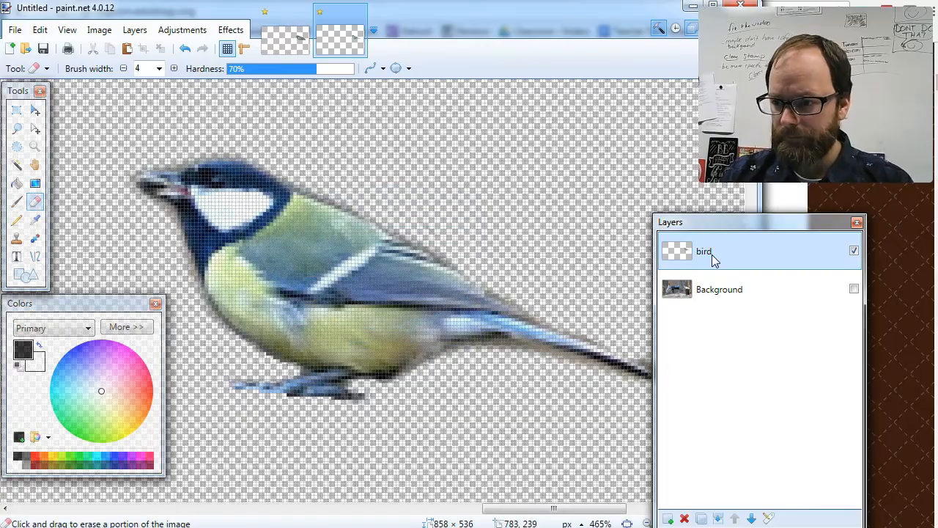
double_click(726, 293)
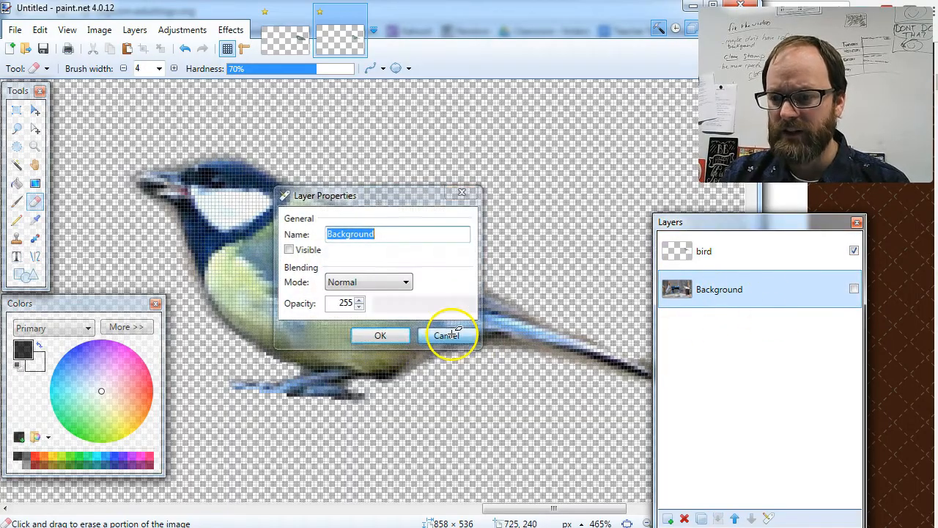
click(445, 335)
click(779, 253)
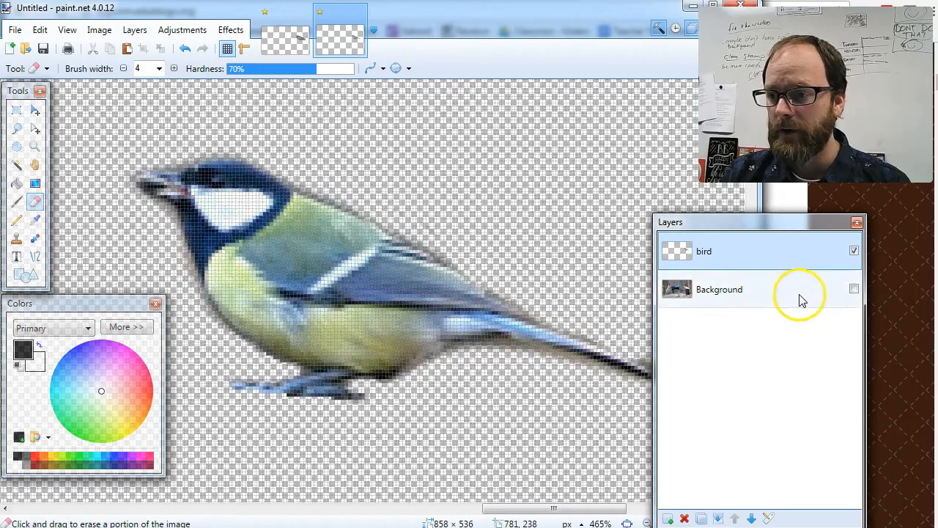
Make the Background layer visible again and move the Tools window off the squirrel, with the whole photo in view
click(854, 290)
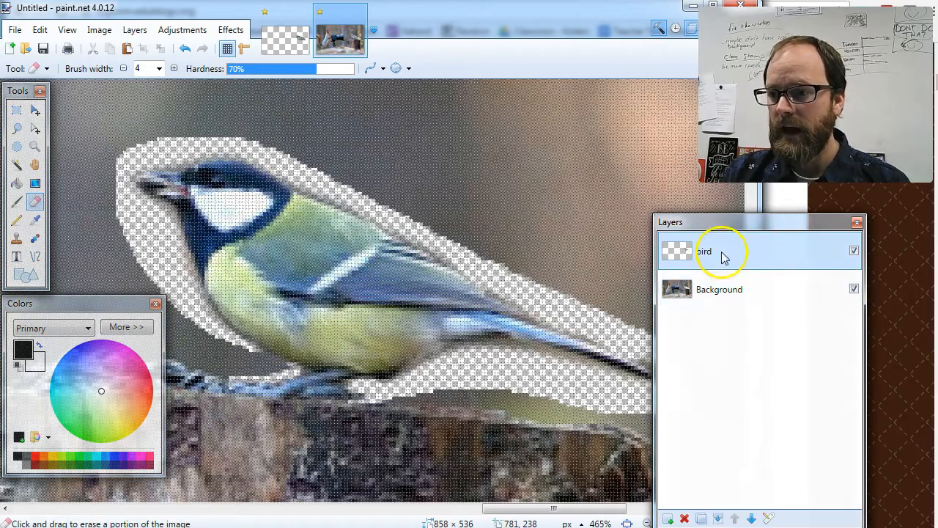
click(646, 522)
click(646, 522)
click(646, 522)
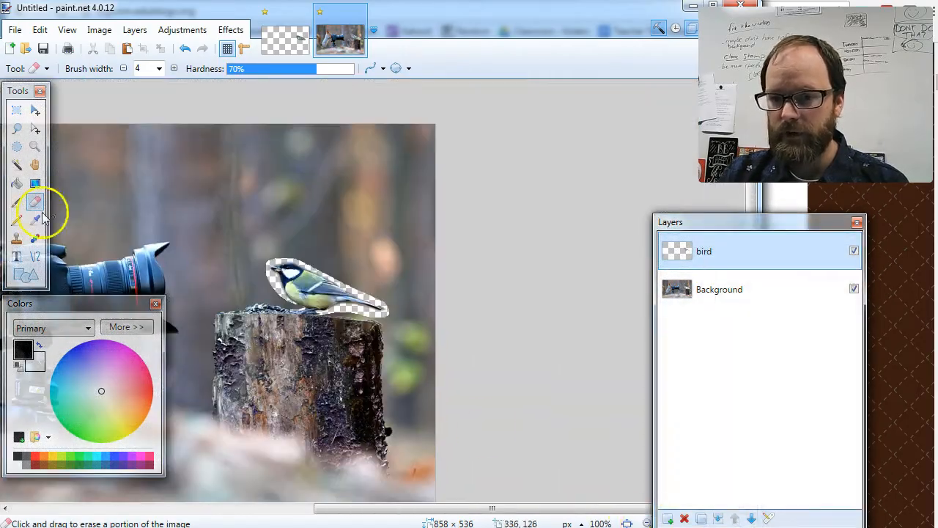
click(35, 145)
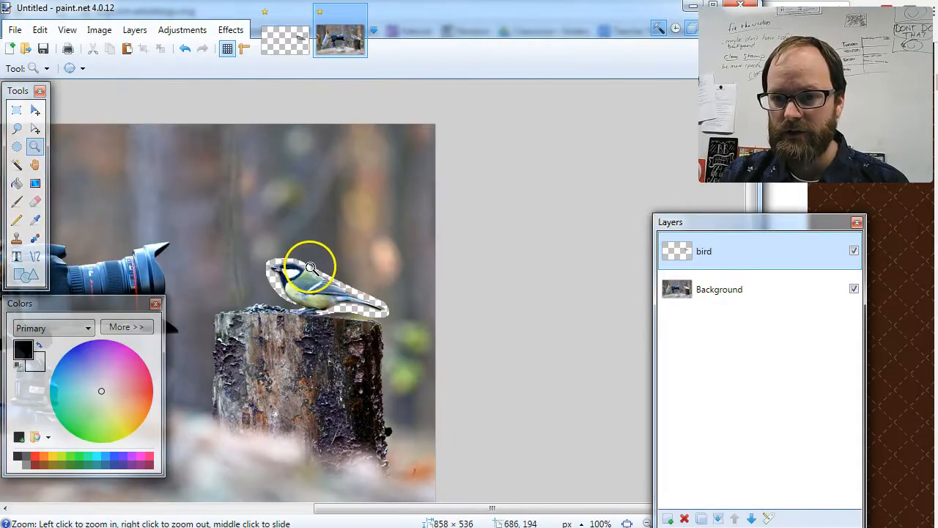
right_click(308, 264)
right_click(314, 266)
click(311, 269)
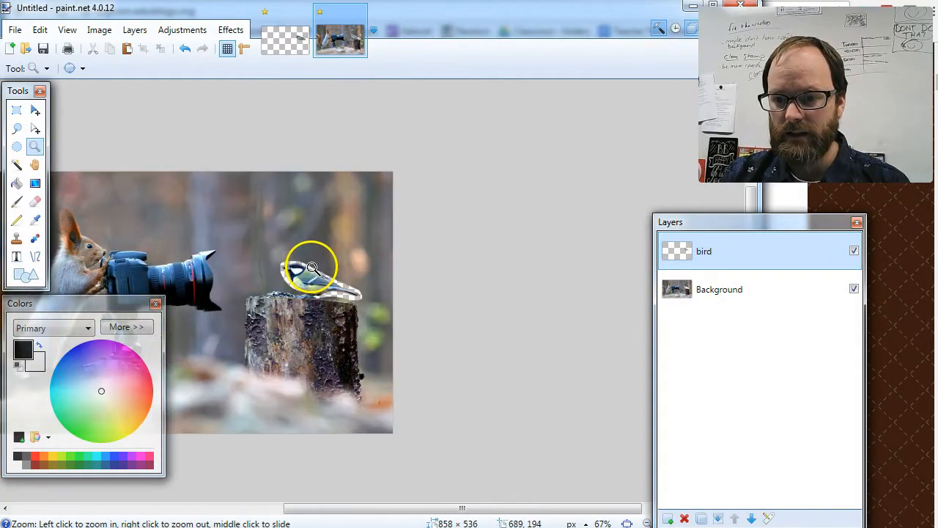
click(313, 267)
right_click(306, 273)
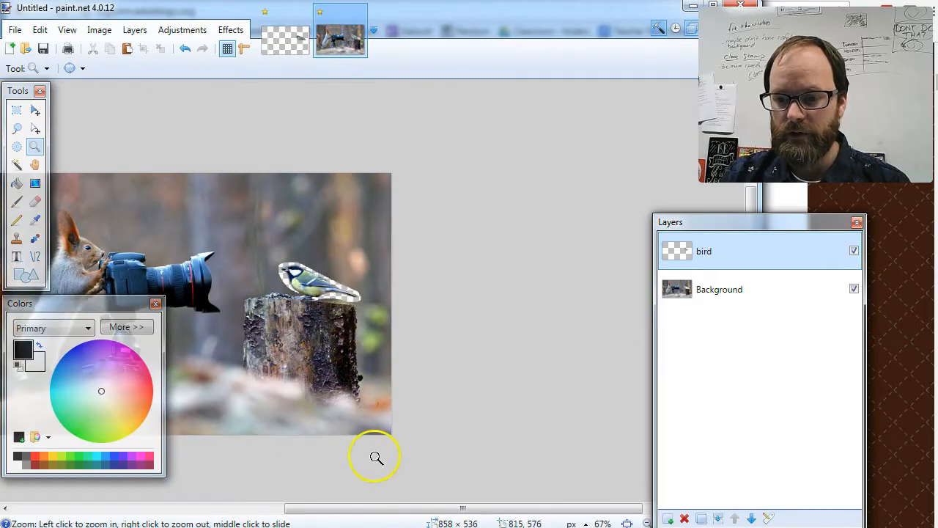
drag(440, 507, 349, 515)
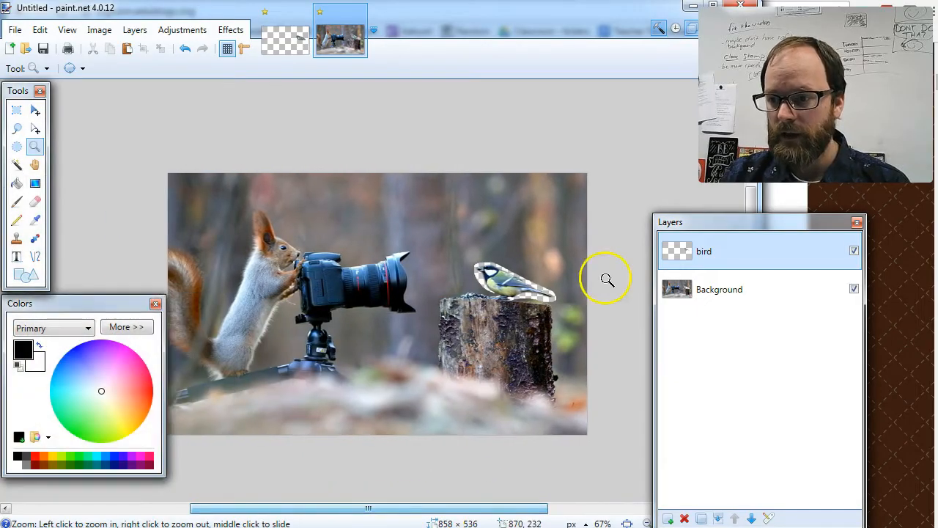
drag(26, 97, 130, 186)
Try moving the whole Background layer downward and undo the move
click(141, 199)
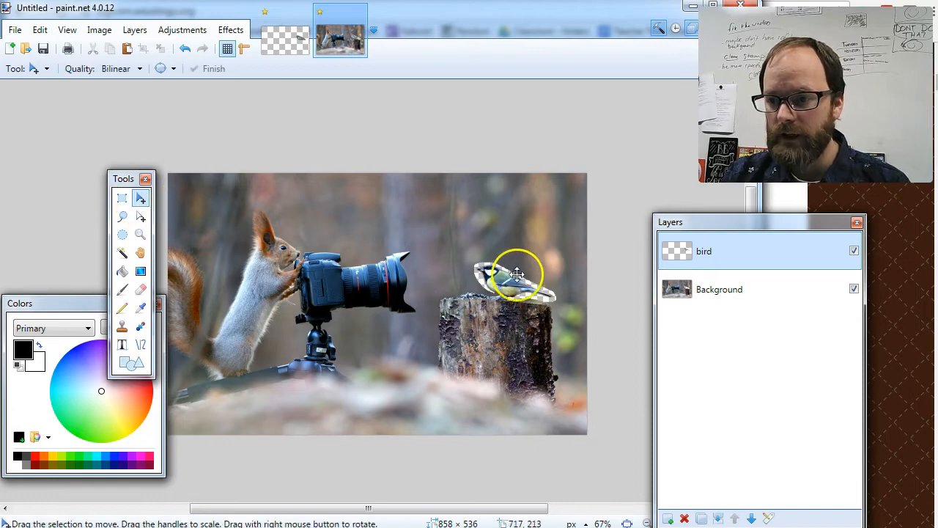
click(720, 289)
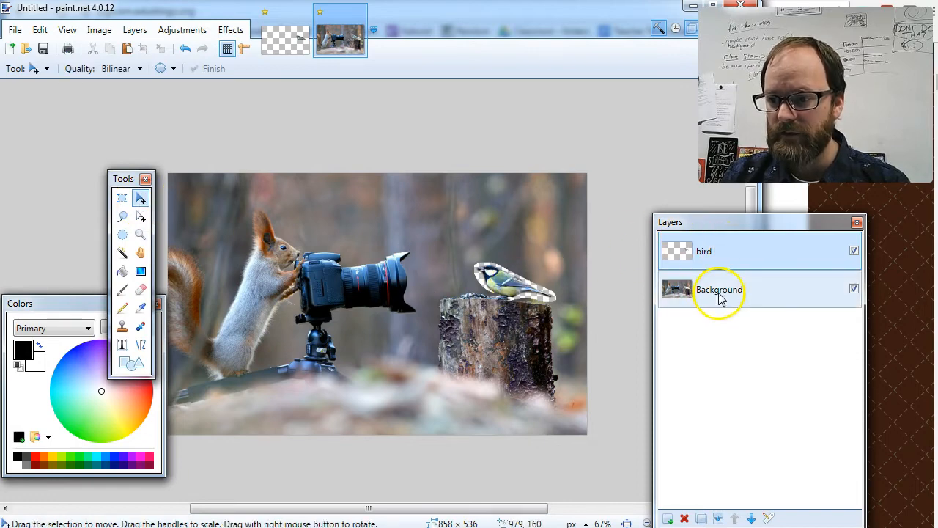
mouse_move(331, 360)
mouse_down()
mouse_move(356, 245)
mouse_move(331, 360)
mouse_up()
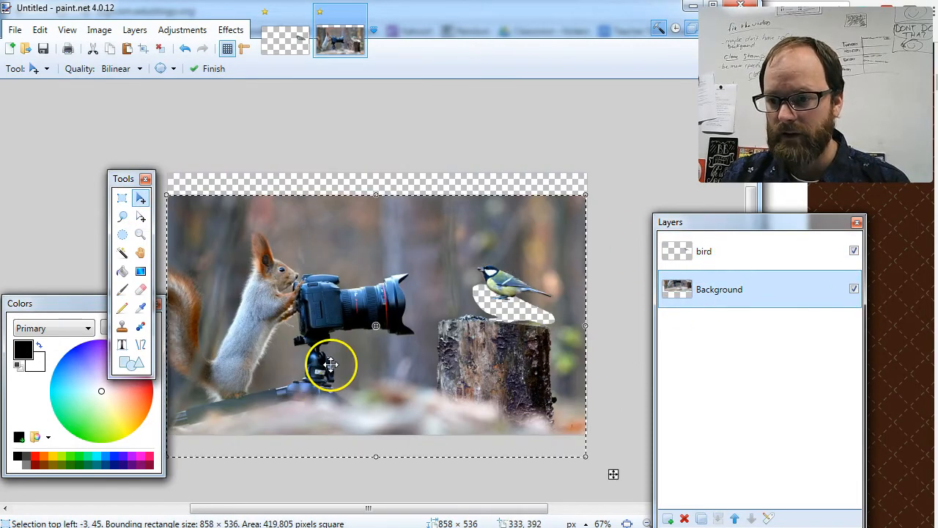
key(ctrl+z)
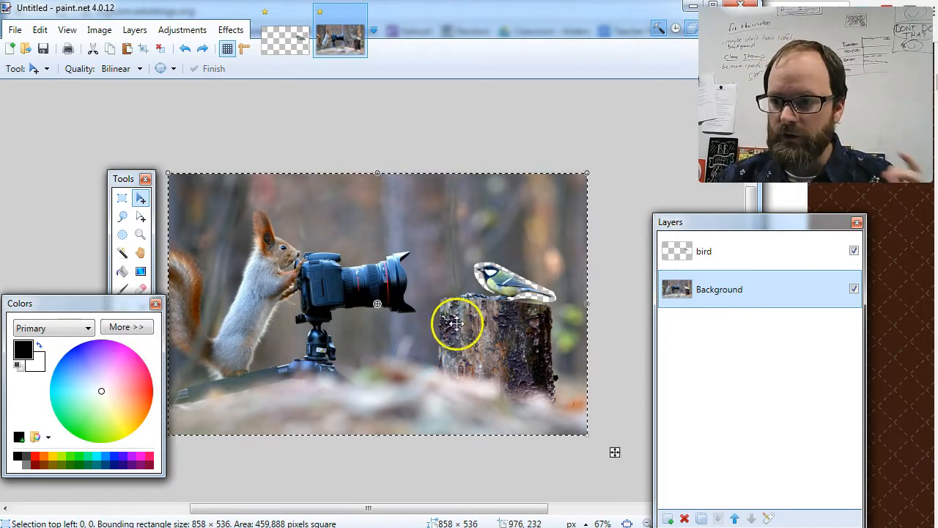
Select the bird layer and move the bird from the stump onto the front of the camera lens
click(742, 258)
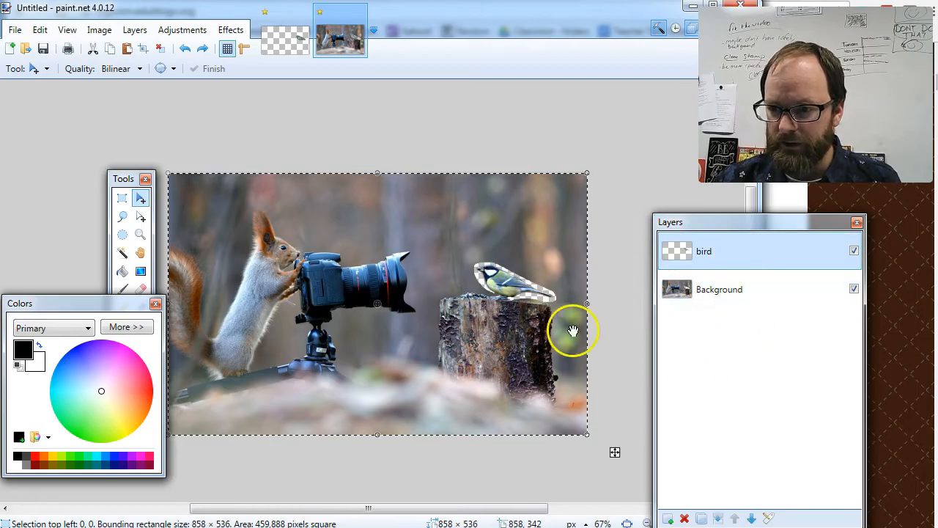
click(145, 189)
drag(508, 282, 408, 239)
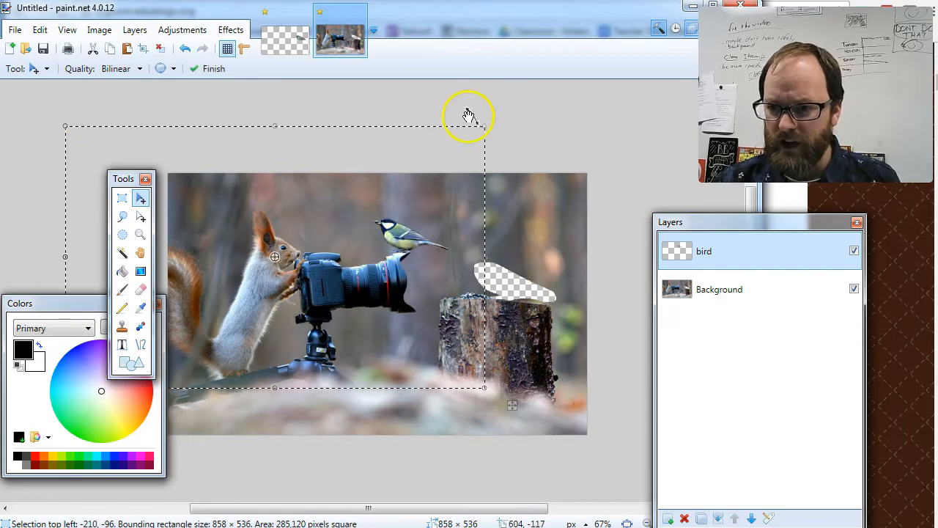
Lasso the bird, rotate it about 14° and adjust its position so it perches on the lens, and deselect it
click(126, 220)
mouse_move(370, 211)
mouse_down()
mouse_move(433, 214)
mouse_move(460, 253)
mouse_move(396, 273)
mouse_move(367, 225)
mouse_move(370, 214)
mouse_up()
click(140, 199)
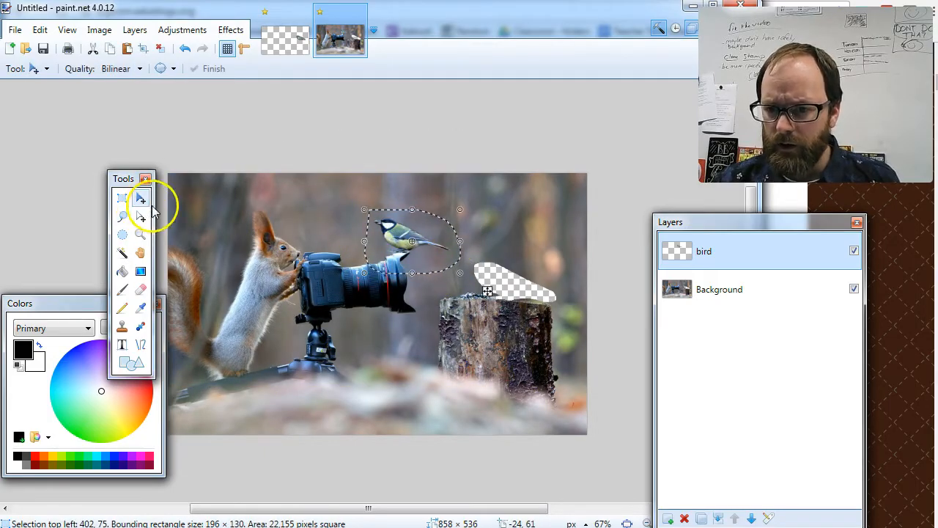
mouse_move(470, 233)
mouse_down()
mouse_move(474, 208)
mouse_move(478, 227)
mouse_move(481, 220)
mouse_up()
drag(433, 240, 435, 237)
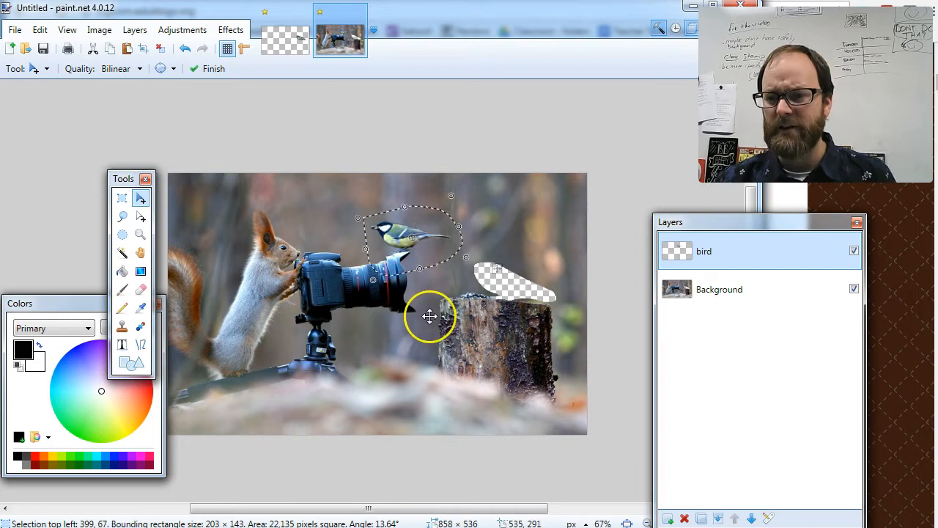
key(ctrl+d)
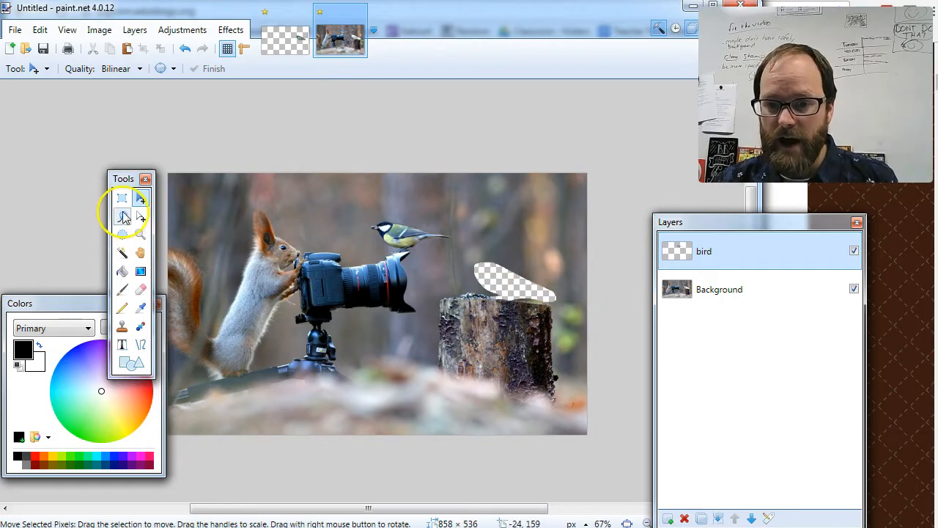
Select the Background layer, activate the Clone Stamp tool for the hole above the stump, and keep the Tools window clear of it
click(140, 234)
drag(456, 232, 567, 315)
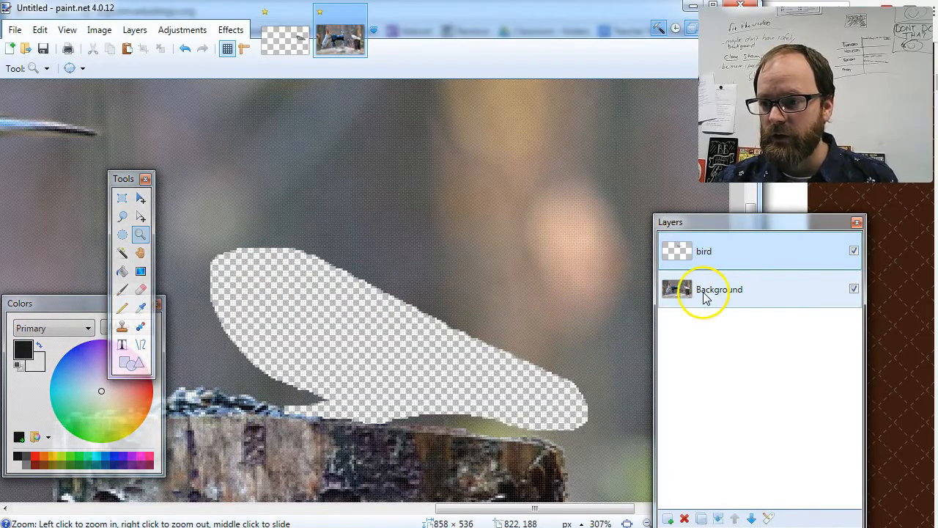
click(746, 295)
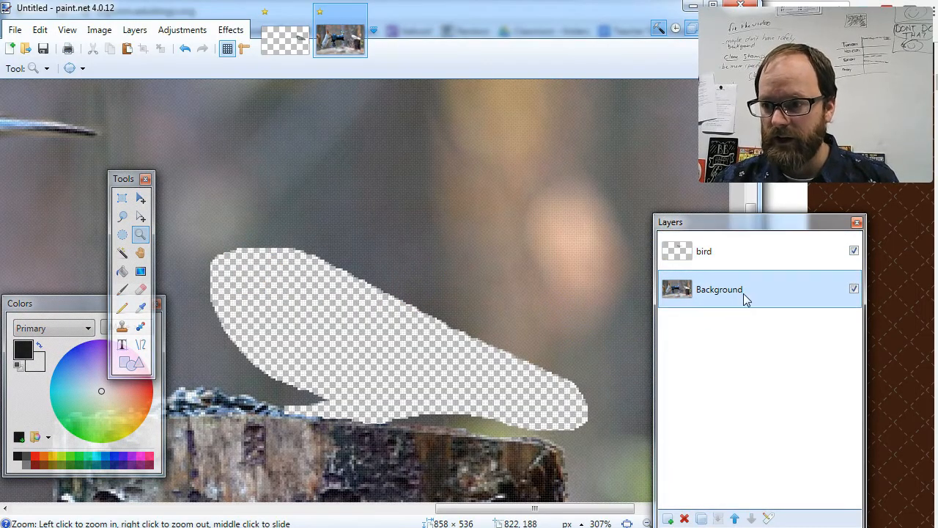
drag(130, 180, 357, 145)
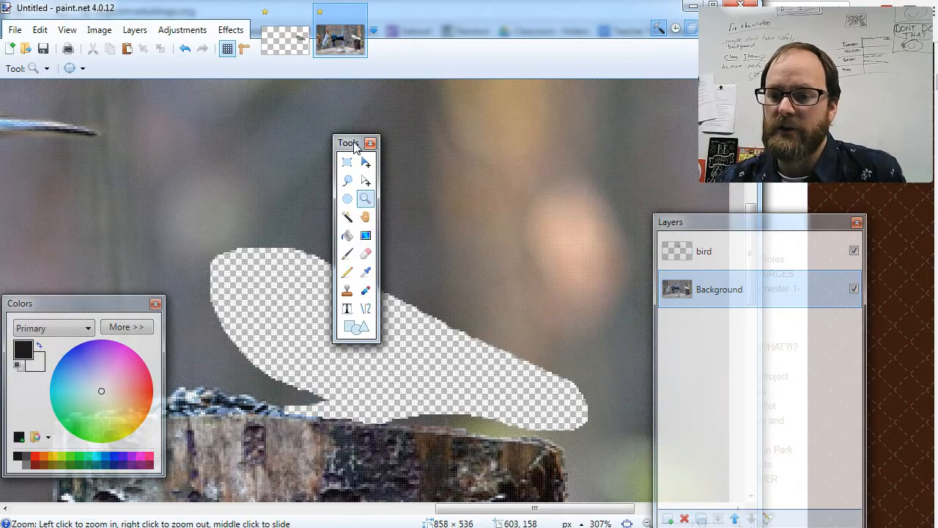
click(346, 292)
drag(352, 142, 121, 122)
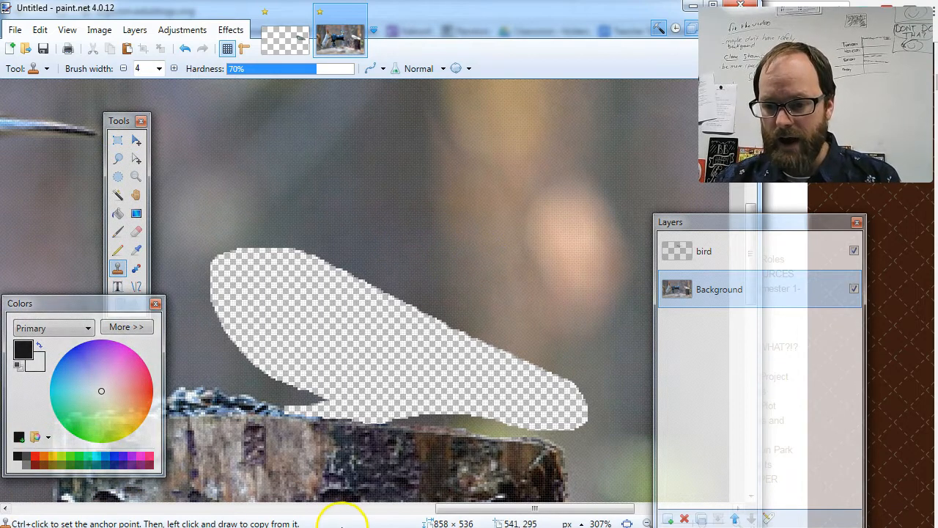
drag(342, 527, 342, 526)
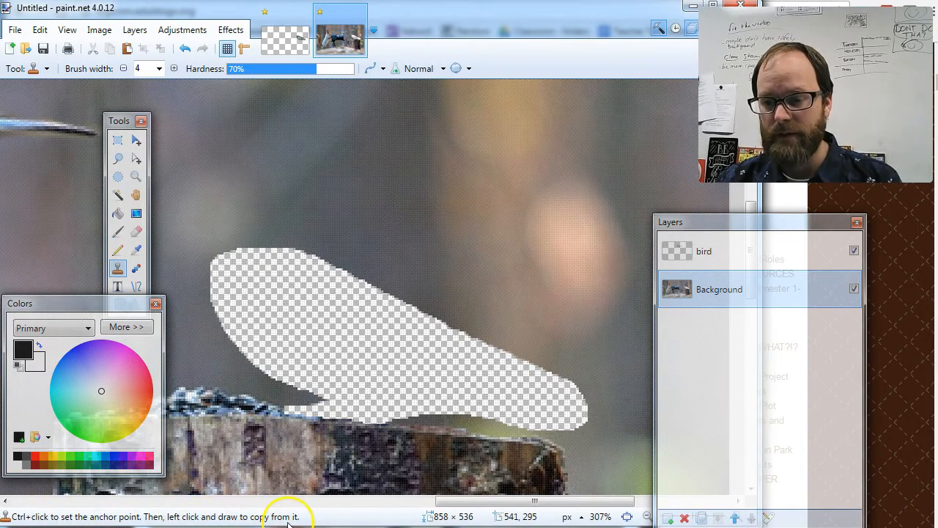
Set the Clone Stamp's brush width to 30 and its hardness to 49%
click(158, 68)
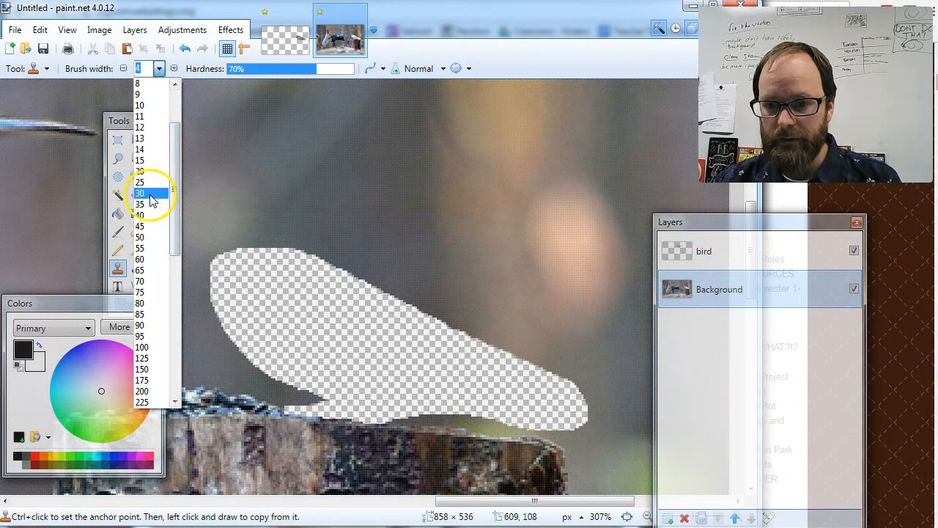
click(151, 196)
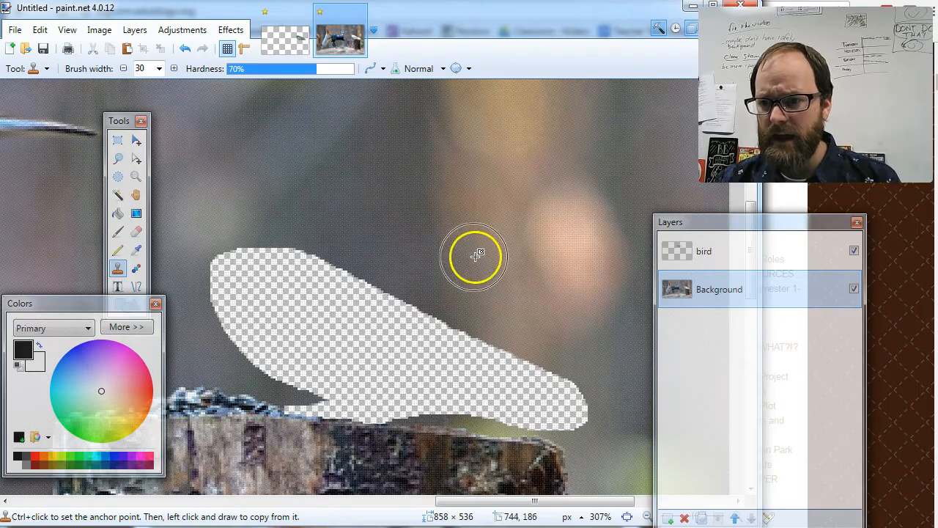
click(305, 71)
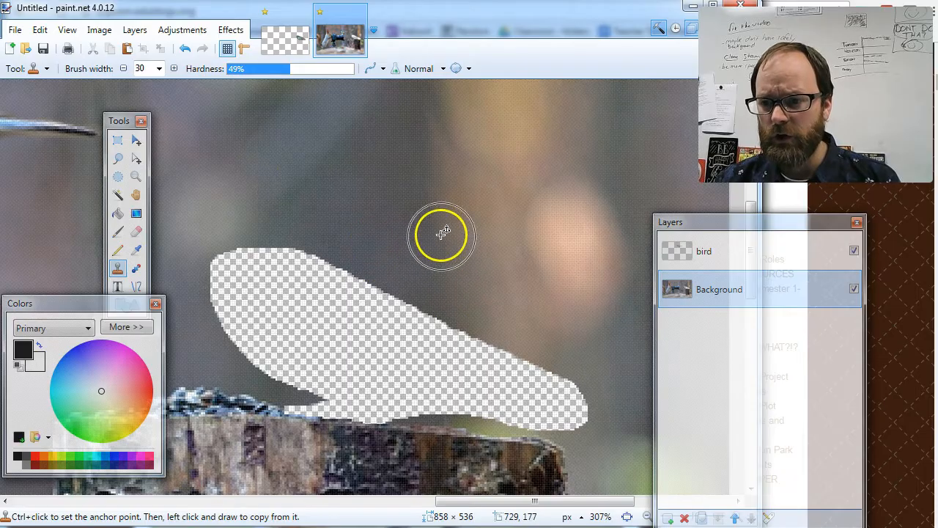
Fill the transparent hole above the stump by cloning several nearby areas of the blurred forest background over it
ctrl+click(438, 184)
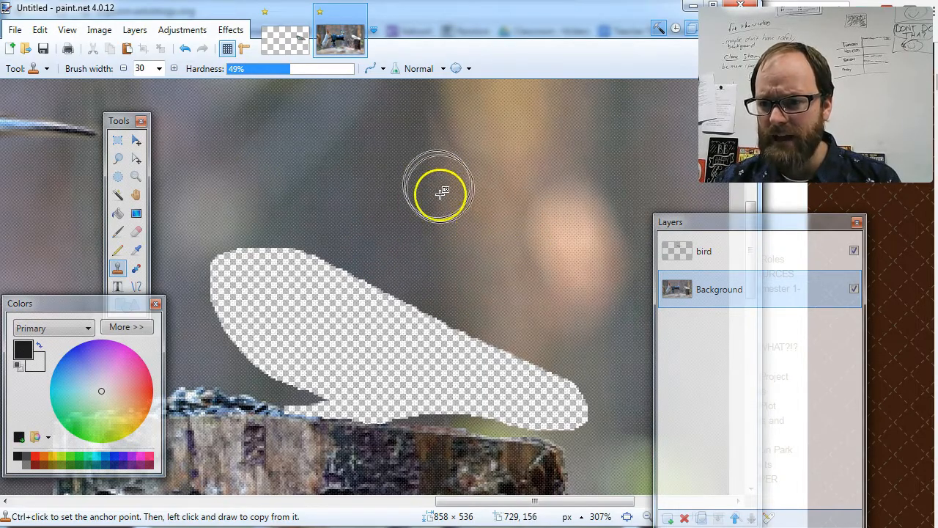
mouse_move(444, 308)
mouse_down()
mouse_move(445, 389)
mouse_move(442, 260)
mouse_move(449, 312)
mouse_move(448, 304)
mouse_move(484, 352)
mouse_move(517, 373)
mouse_move(482, 384)
mouse_move(496, 388)
mouse_move(552, 357)
mouse_move(582, 389)
mouse_move(472, 356)
mouse_move(434, 388)
mouse_move(541, 416)
mouse_move(576, 356)
mouse_move(549, 269)
mouse_move(368, 199)
mouse_move(388, 300)
mouse_move(388, 320)
mouse_move(369, 251)
mouse_move(381, 338)
mouse_move(364, 216)
mouse_move(398, 335)
mouse_move(388, 386)
mouse_move(403, 365)
mouse_move(399, 341)
mouse_up()
ctrl+click(318, 183)
mouse_move(324, 223)
mouse_down()
mouse_move(329, 282)
mouse_move(330, 224)
mouse_move(314, 218)
mouse_move(345, 306)
mouse_move(323, 150)
mouse_up()
ctrl+click(322, 149)
mouse_move(325, 254)
mouse_down()
mouse_move(346, 380)
mouse_move(377, 393)
mouse_move(301, 364)
mouse_move(292, 253)
mouse_move(246, 227)
mouse_move(245, 246)
mouse_move(218, 258)
mouse_move(248, 270)
mouse_up()
ctrl+click(268, 168)
mouse_move(254, 225)
mouse_down()
mouse_move(220, 292)
mouse_move(251, 311)
mouse_move(265, 347)
mouse_move(295, 376)
mouse_move(327, 383)
mouse_move(294, 385)
mouse_move(406, 389)
mouse_up()
ctrl+click(253, 240)
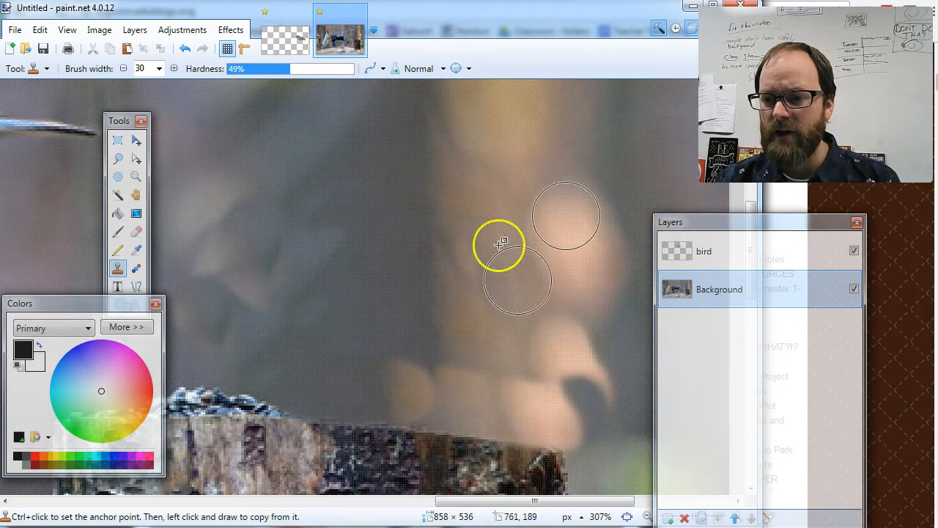
Blend the cloned patches above the stump into the blurred background using a Clone Stamp brush width of 85 and hardness reduced to 24%
click(646, 517)
scroll(583, 423, down, 4)
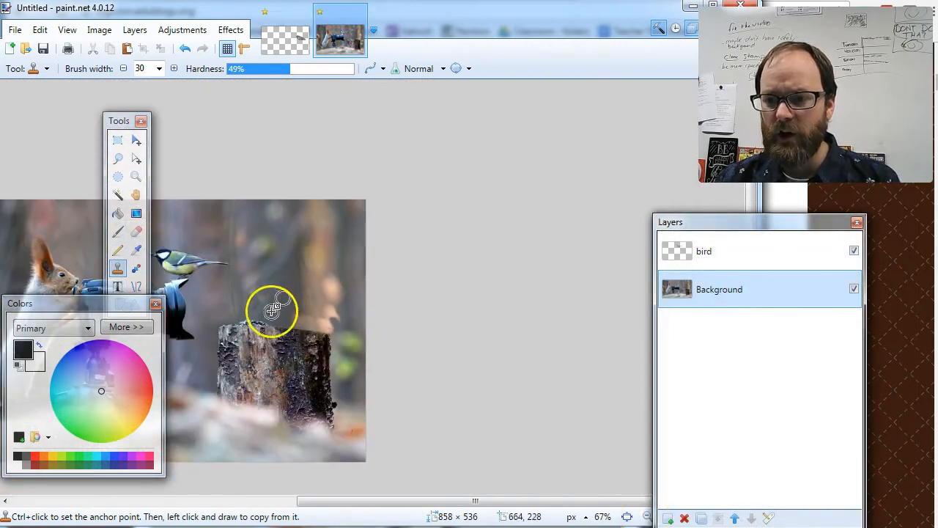
click(158, 69)
click(145, 192)
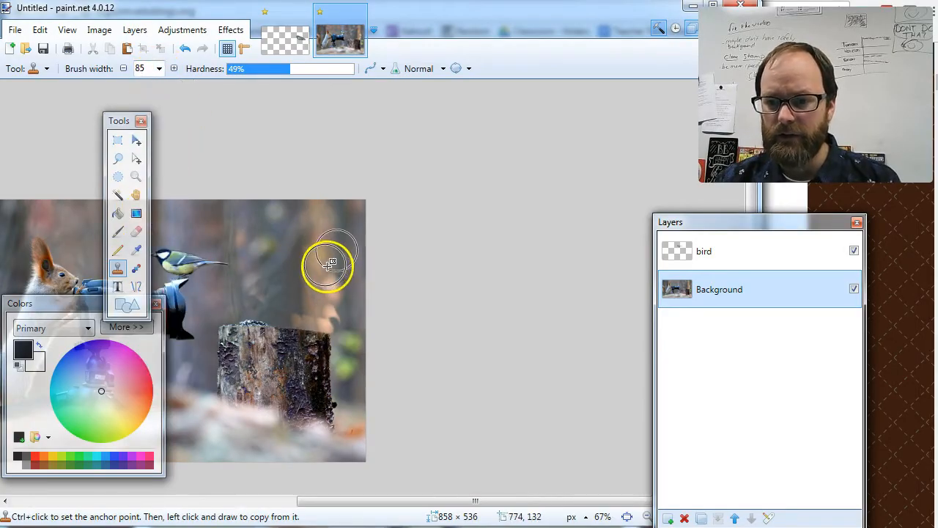
mouse_move(314, 288)
mouse_down()
mouse_move(313, 226)
mouse_move(280, 278)
mouse_move(312, 274)
mouse_move(320, 293)
mouse_move(277, 272)
mouse_move(274, 234)
mouse_move(275, 299)
mouse_move(272, 274)
mouse_up()
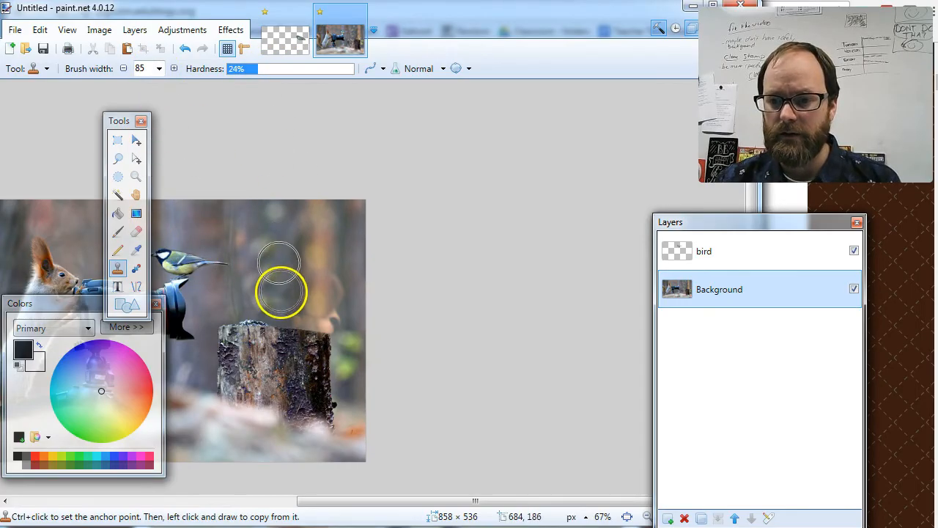
mouse_move(290, 283)
mouse_down()
mouse_move(310, 299)
mouse_move(307, 256)
mouse_move(300, 281)
mouse_move(324, 307)
mouse_move(330, 280)
mouse_move(331, 317)
mouse_move(273, 269)
mouse_move(351, 250)
mouse_move(434, 428)
mouse_move(431, 419)
mouse_move(268, 430)
mouse_move(276, 358)
mouse_move(467, 433)
mouse_move(588, 472)
mouse_up()
click(647, 518)
drag(469, 503, 375, 506)
scroll(565, 359, down, 1)
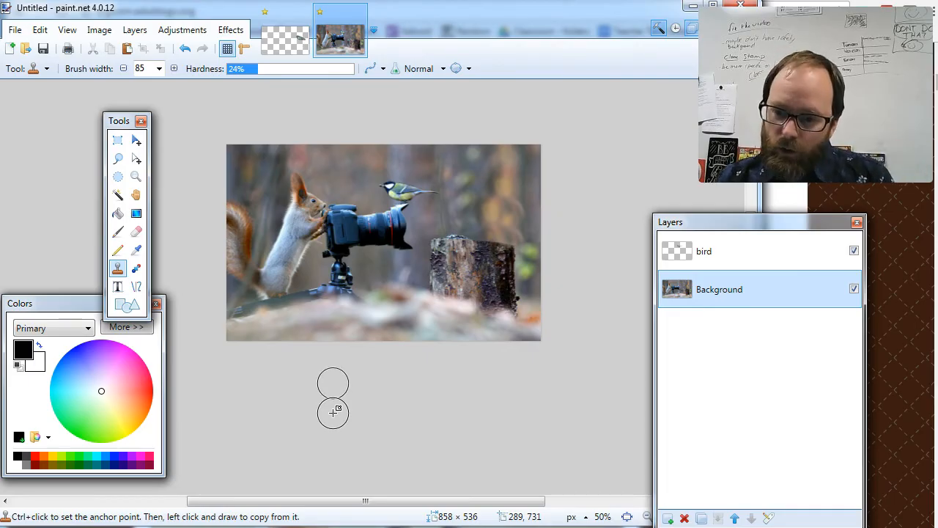
click(400, 351)
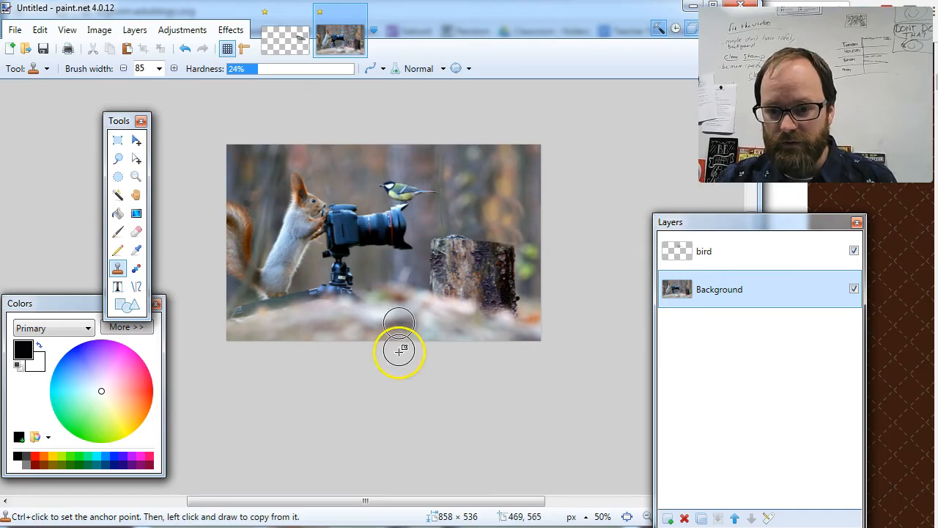